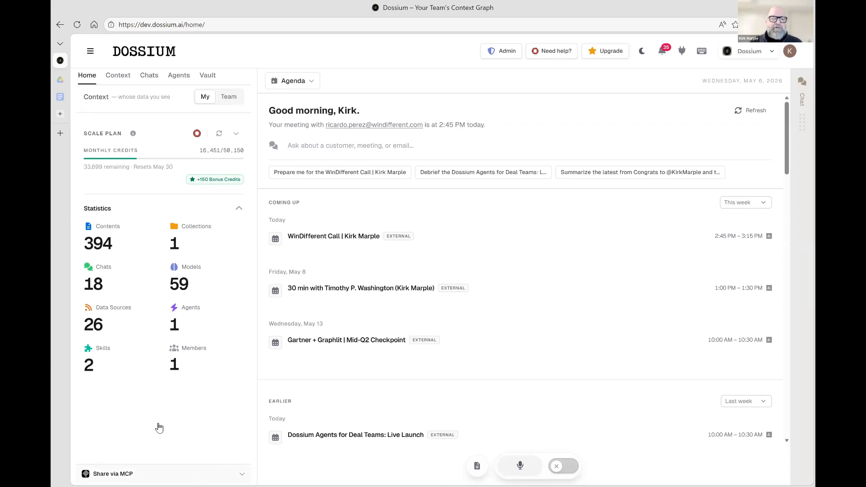
- Check the MCP sharing details and review the meeting preparation chat for "Dossium Agents for Deal Teams: Live Launch"
click(179, 473)
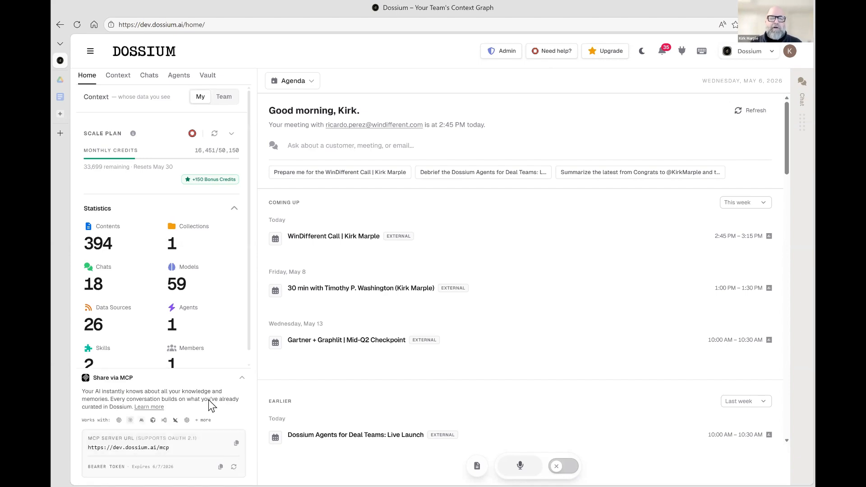
click(243, 379)
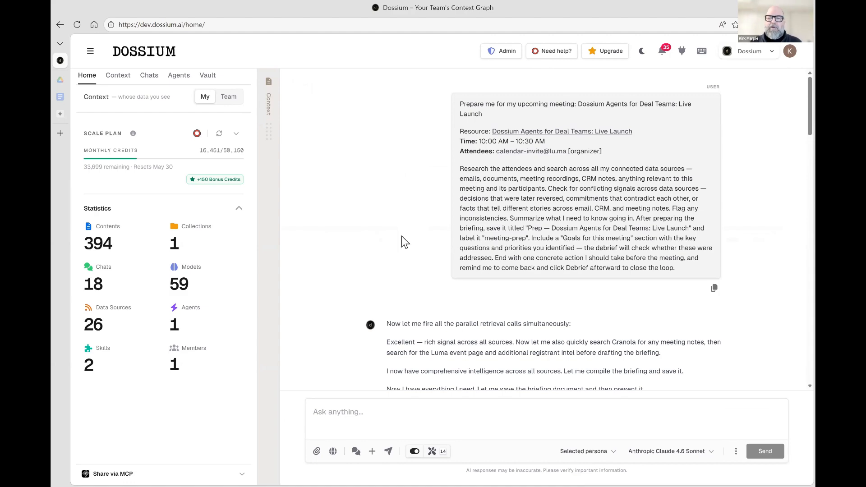
scroll(405, 241, down, 1)
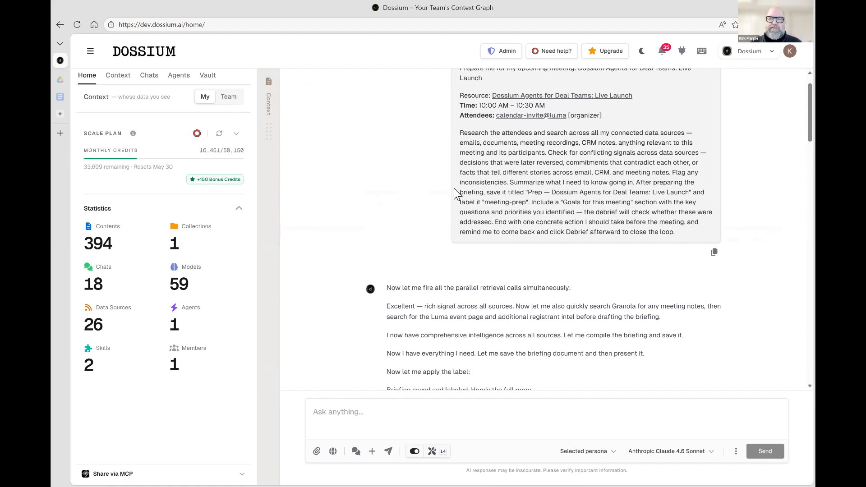
scroll(457, 194, up, 1)
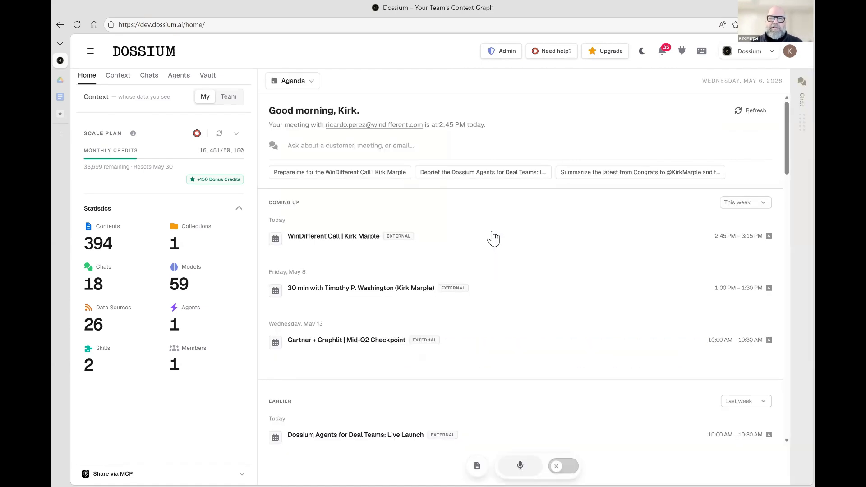
mouse_move(493, 239)
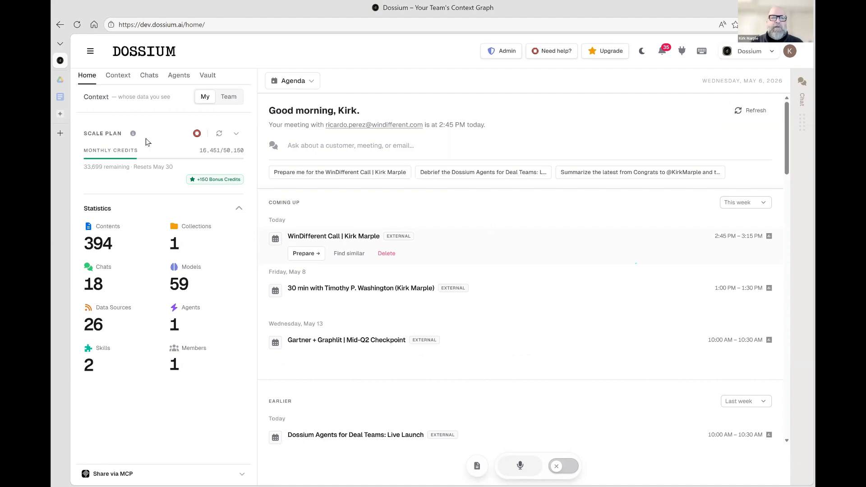
- Look through the integrations offered for adding a data source, from content and communication services to CRM, meetings and project management
click(118, 76)
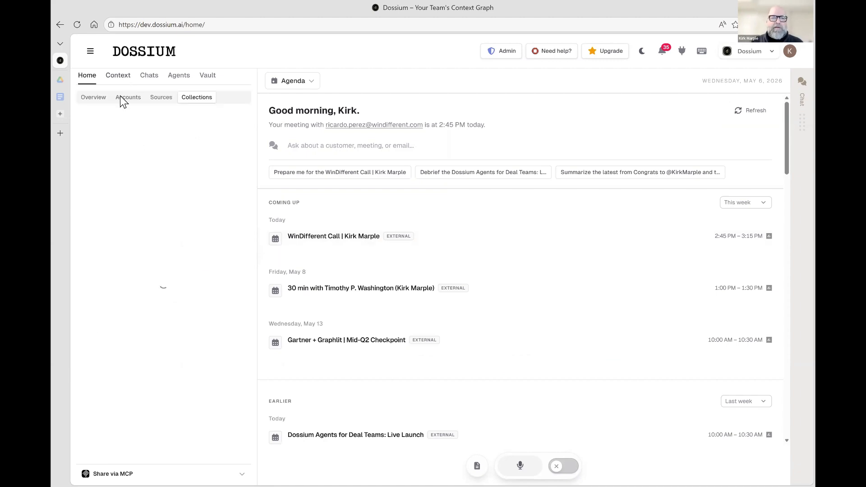
click(160, 96)
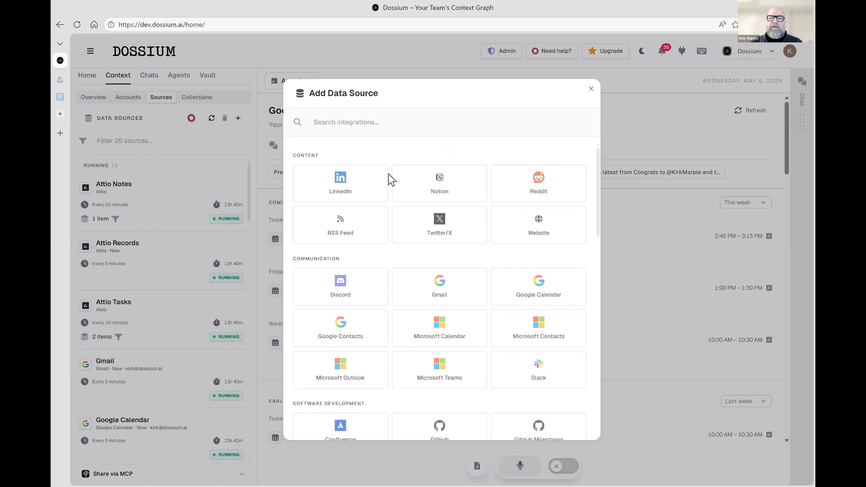
scroll(418, 193, down, 2)
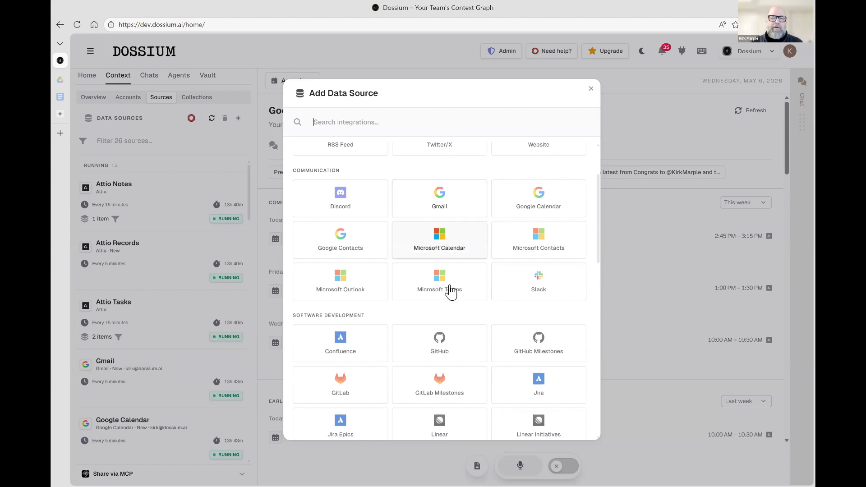
scroll(451, 292, down, 3)
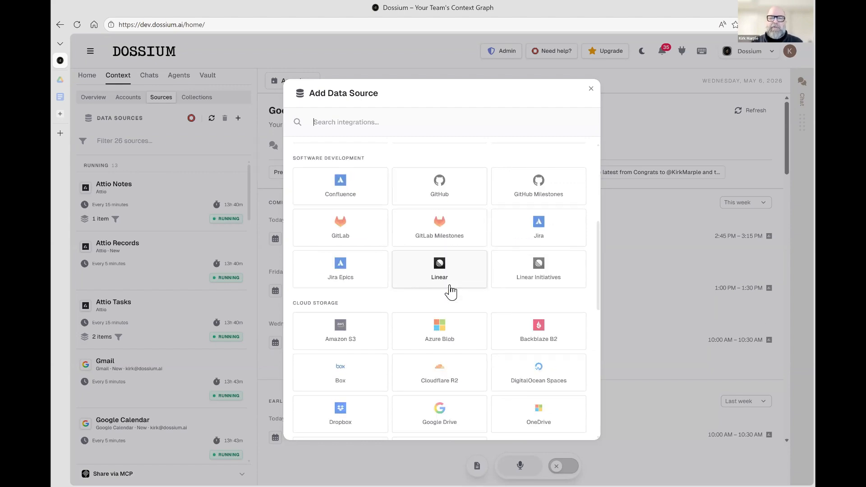
scroll(450, 292, down, 3)
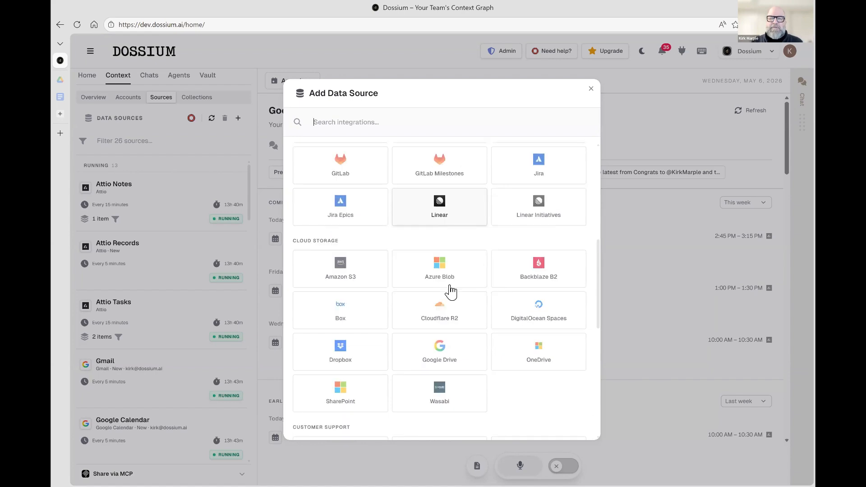
scroll(451, 292, down, 1)
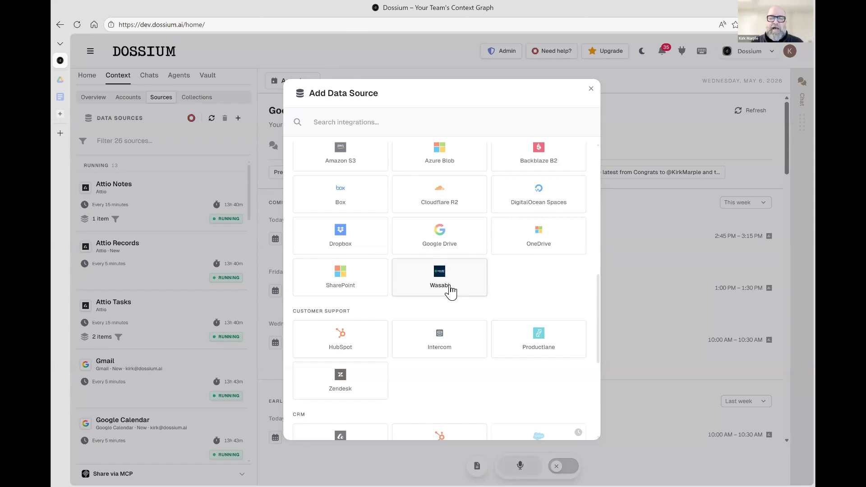
scroll(451, 292, down, 4)
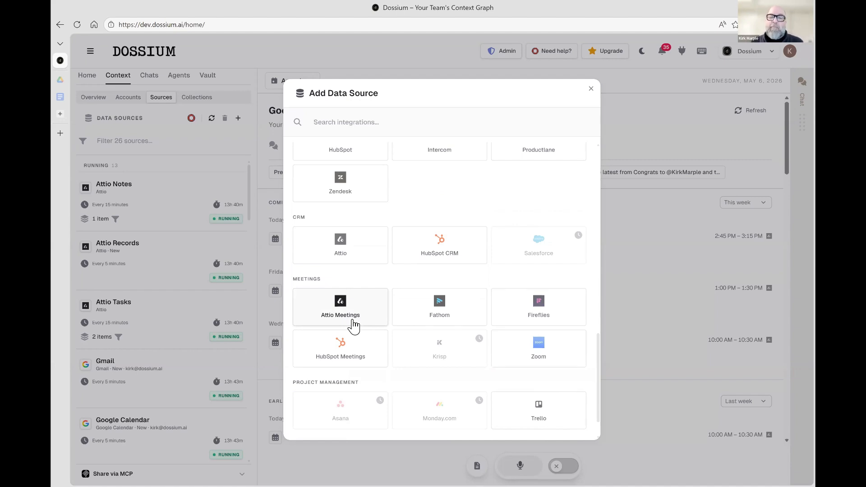
scroll(354, 325, down, 1)
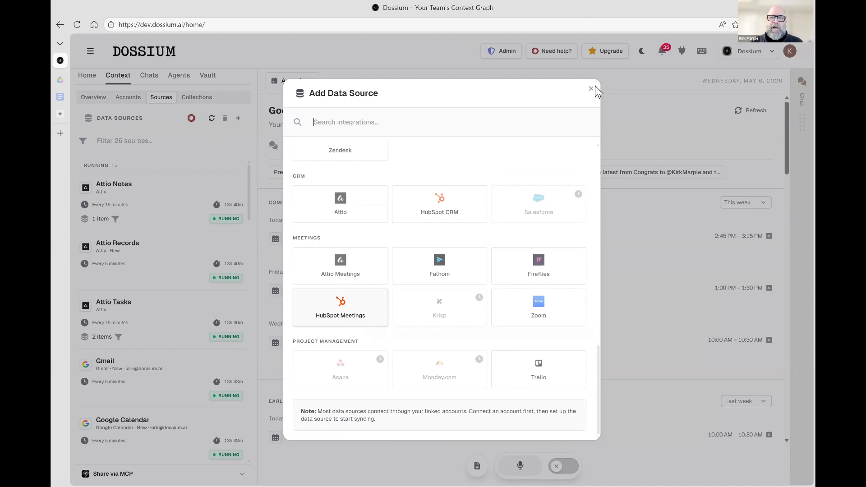
click(125, 85)
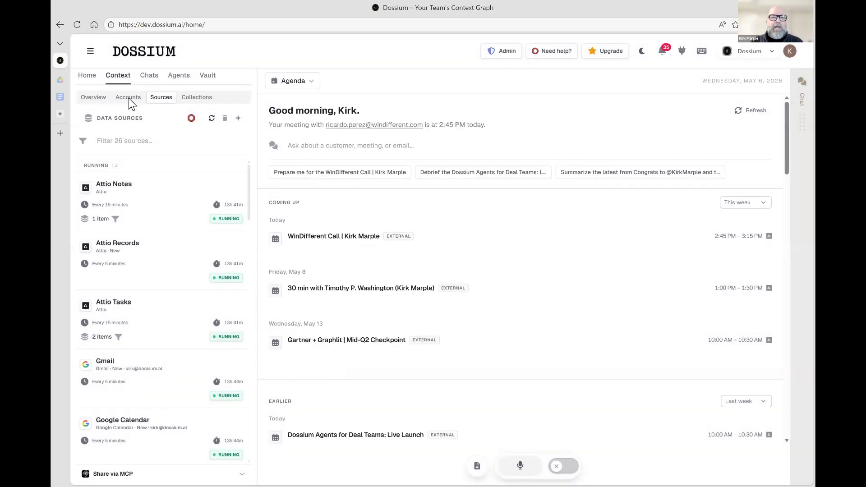
- Review the linked accounts and look through the services that can be linked as a new account
click(129, 98)
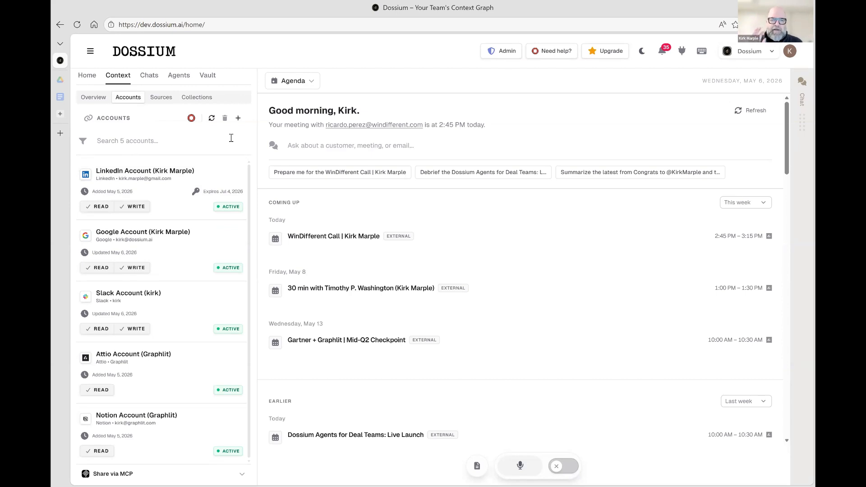
click(238, 118)
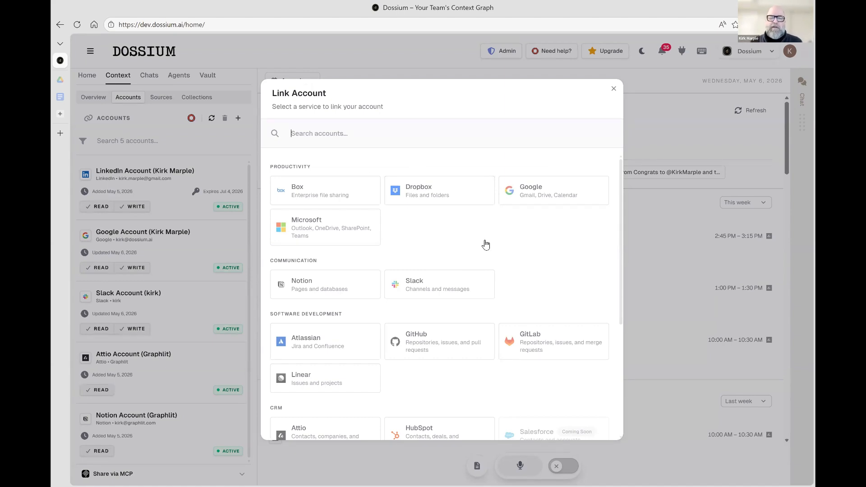
scroll(461, 261, down, 3)
scroll(445, 288, down, 1)
scroll(452, 347, down, 1)
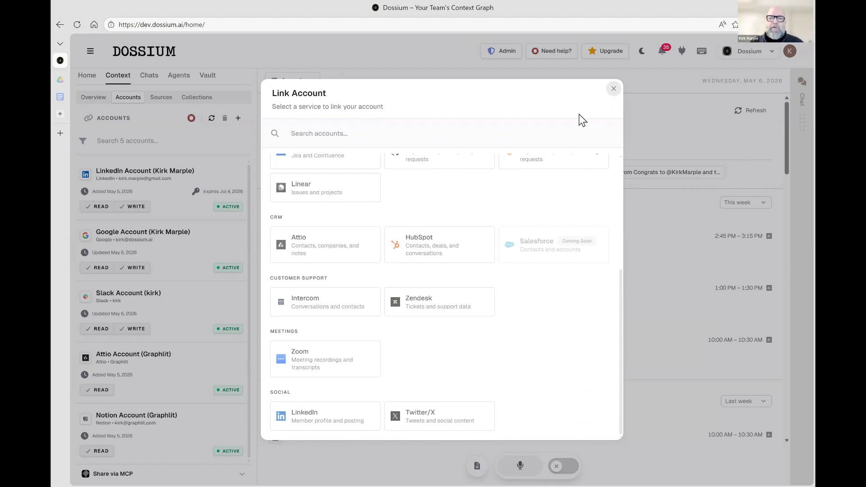
click(614, 89)
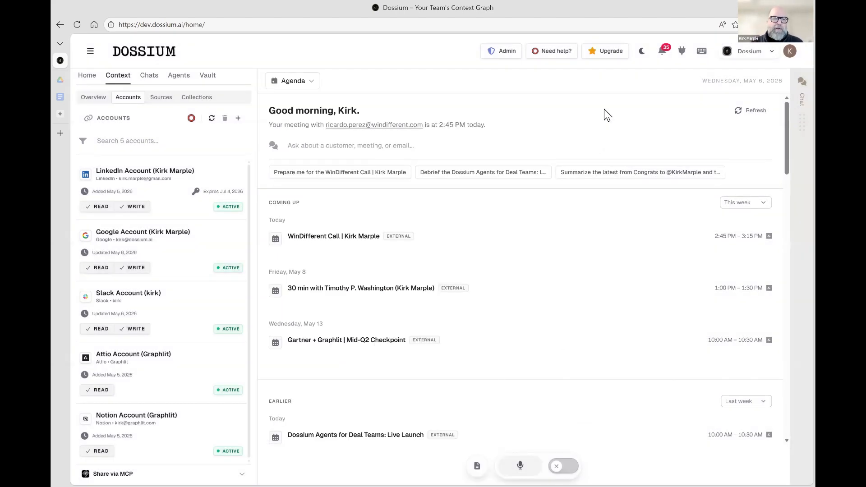
- Start the assistant setup and set the company to "Graphlit, by Unstruk Data", keeping the role and professional background lookup
click(683, 50)
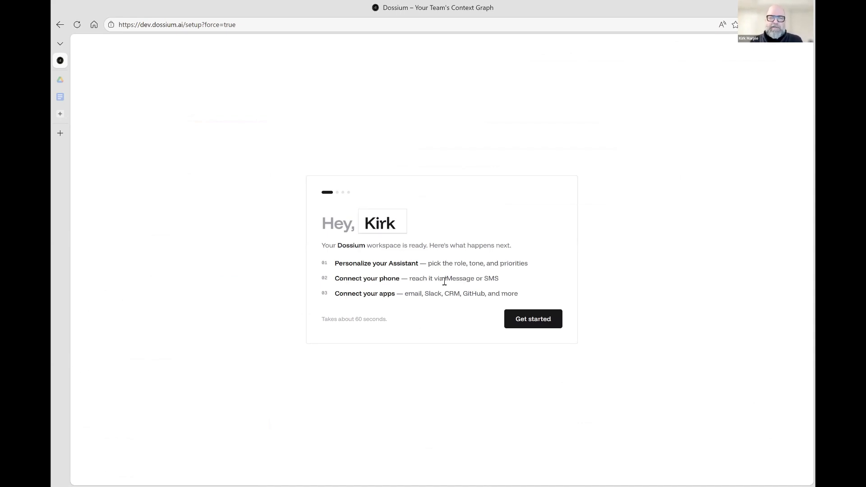
click(526, 325)
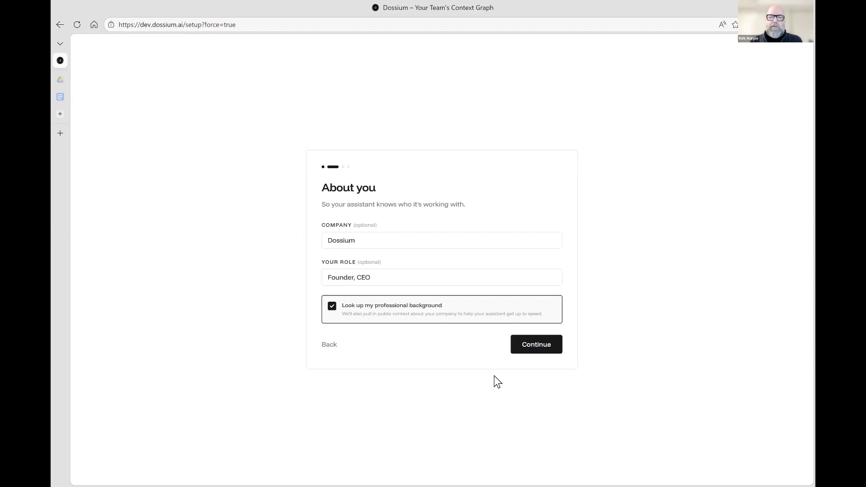
double_click(379, 247)
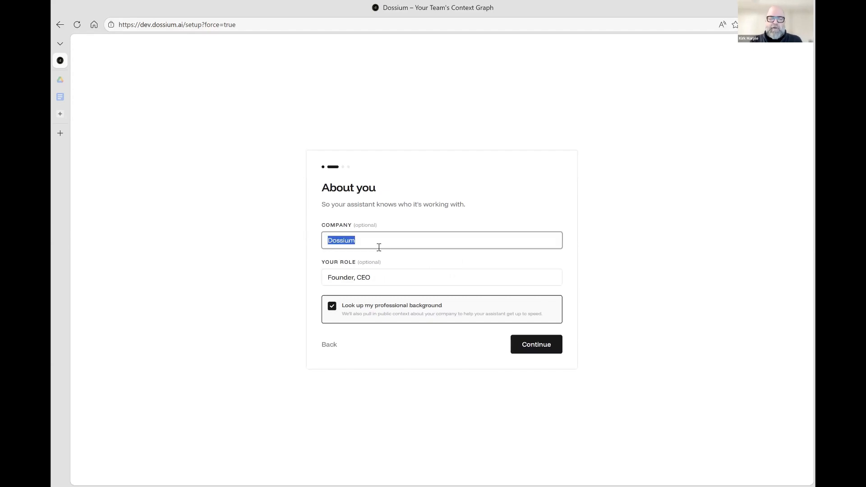
text(Graphlit)
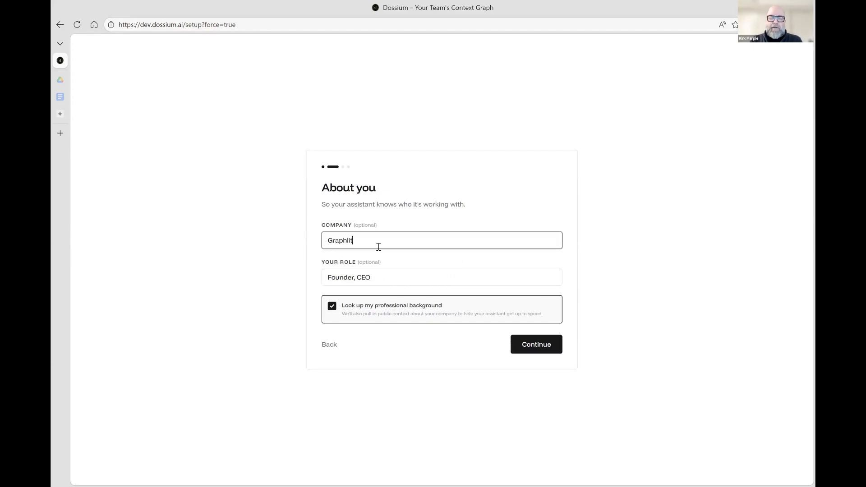
text(, by )
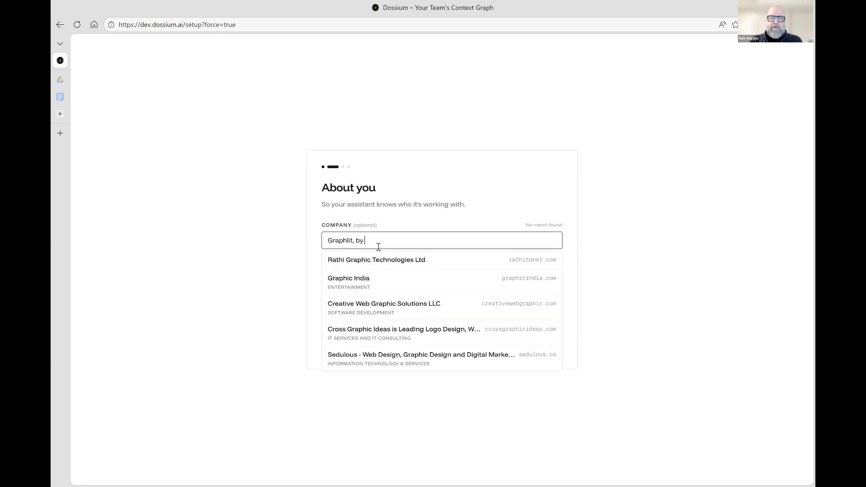
text(Unstruk Data)
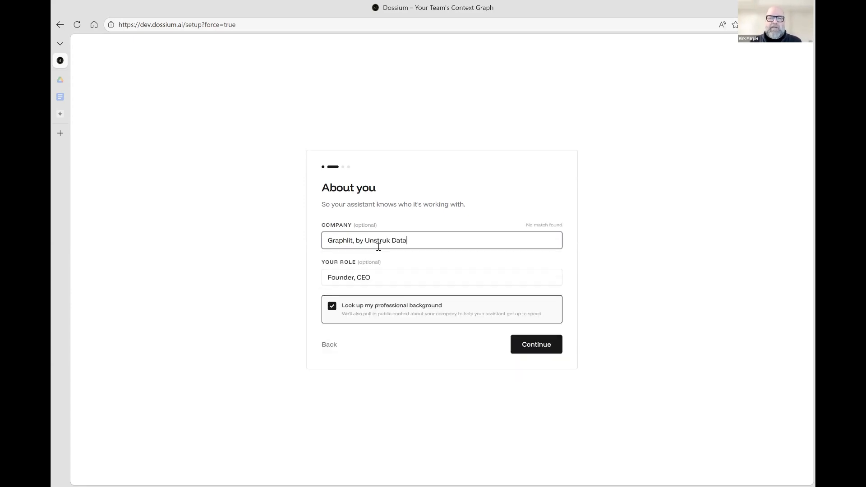
click(387, 268)
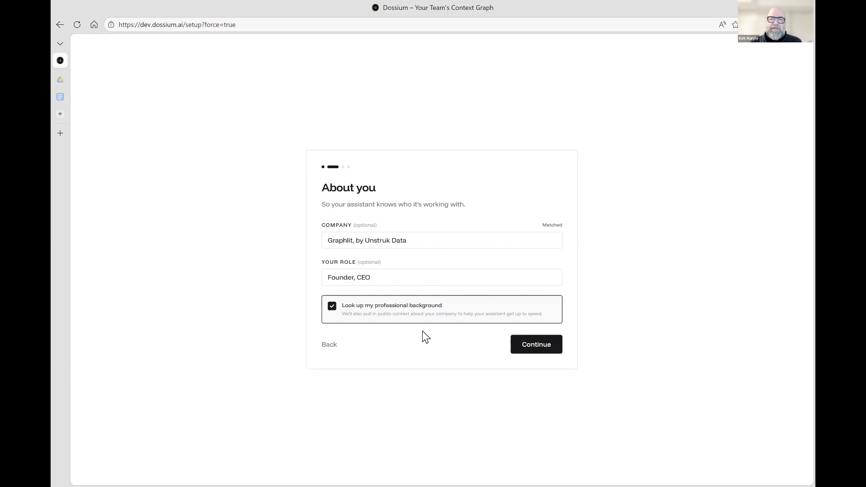
click(526, 351)
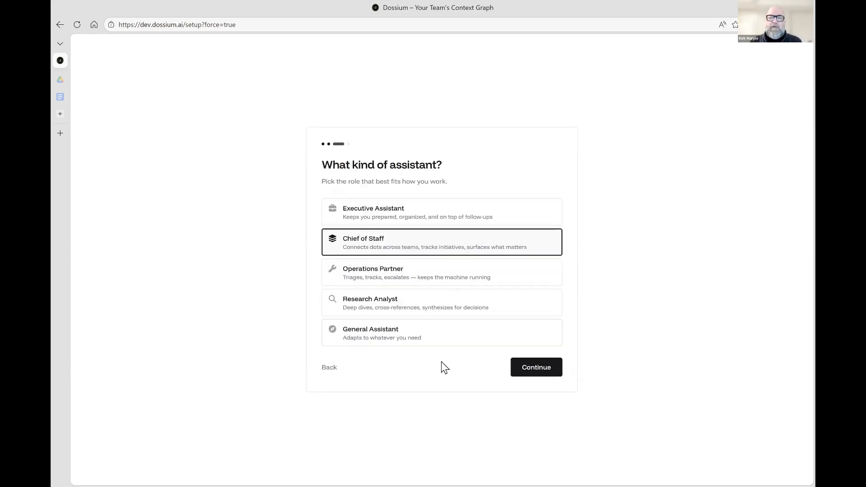
- Create an Executive Assistant with the Concise tone swapped for Warm, Highly proactive behavior, and "Act unless it's high-stakes" when unsure
click(423, 213)
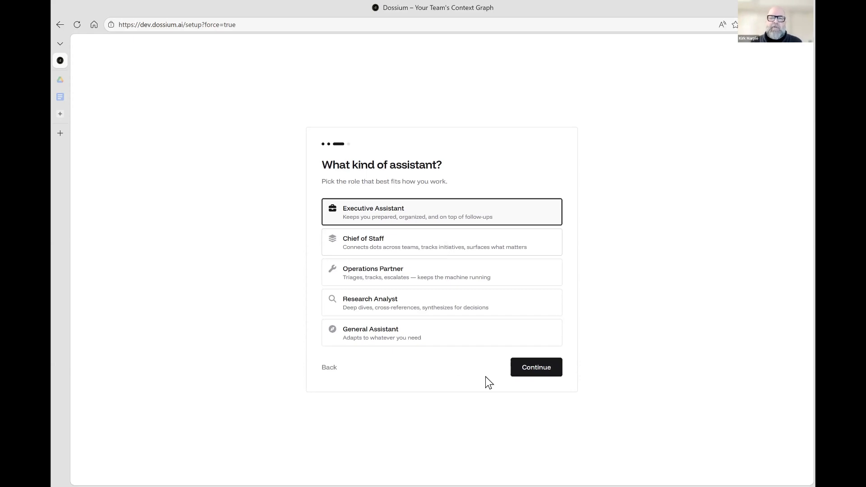
click(528, 374)
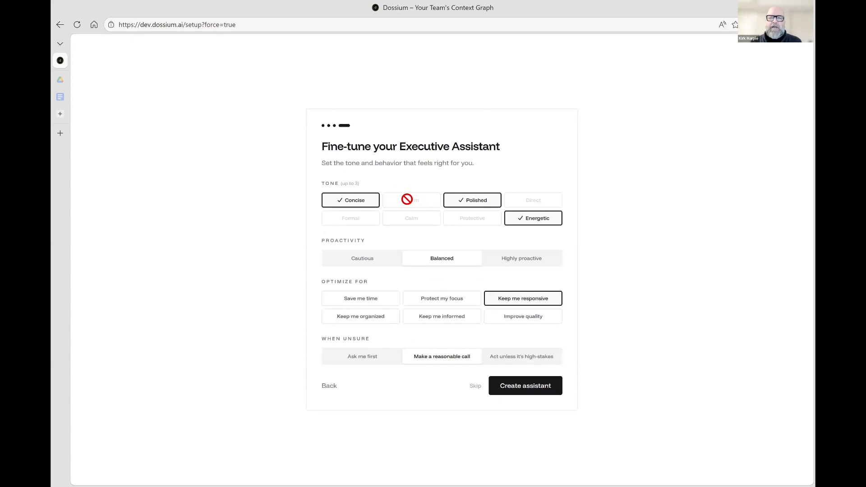
click(361, 207)
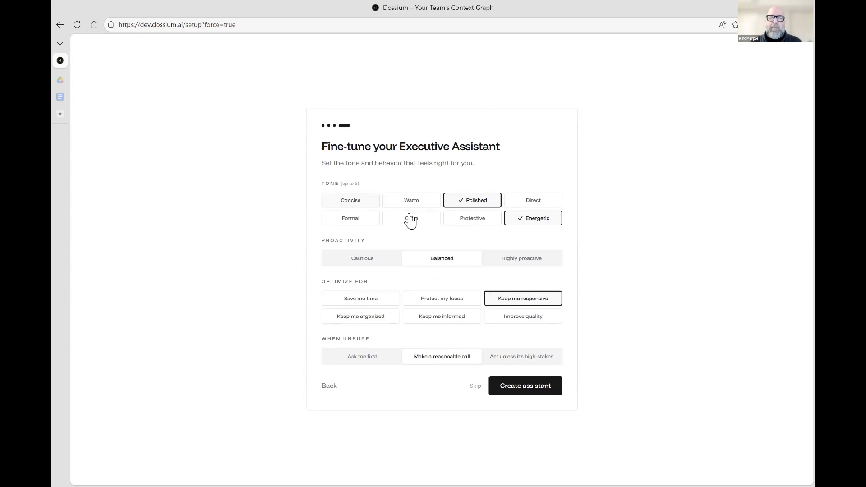
click(418, 203)
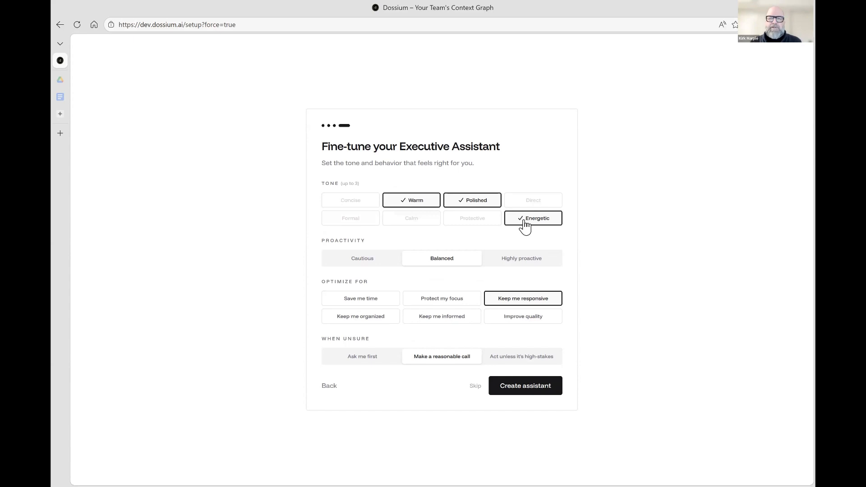
click(509, 262)
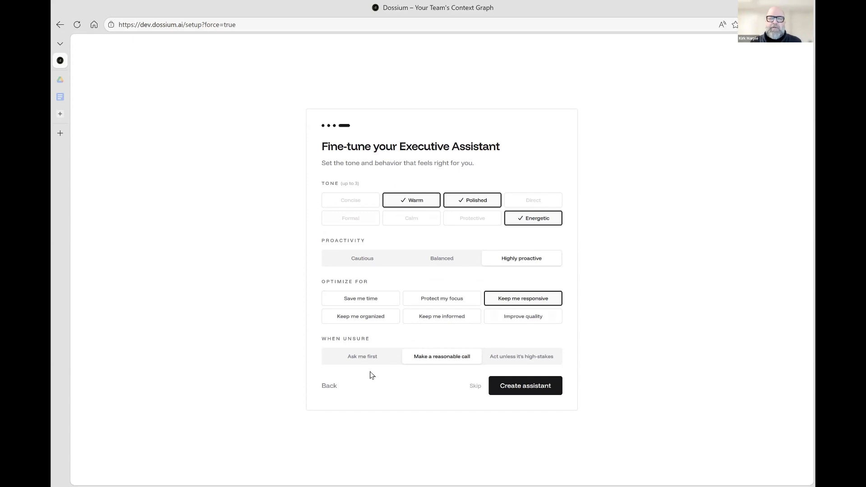
click(519, 359)
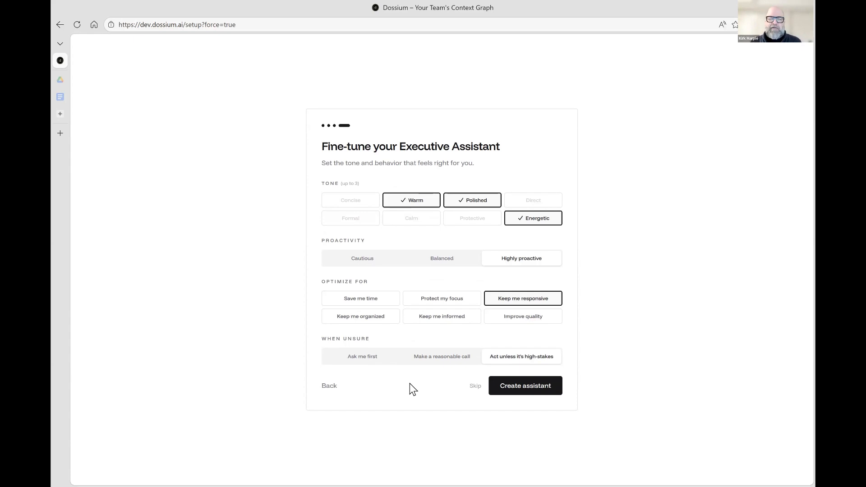
click(520, 392)
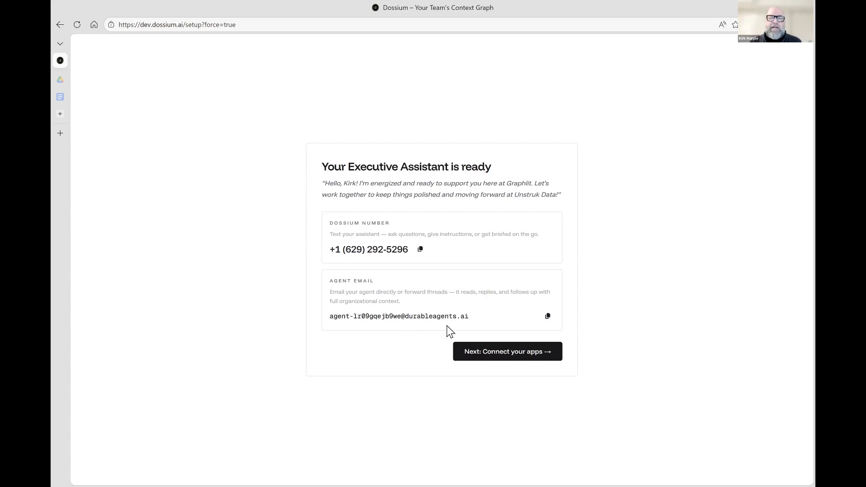
- Continue to the agent's context connections and connect Microsoft 365 using the Windows-connected work account
click(477, 357)
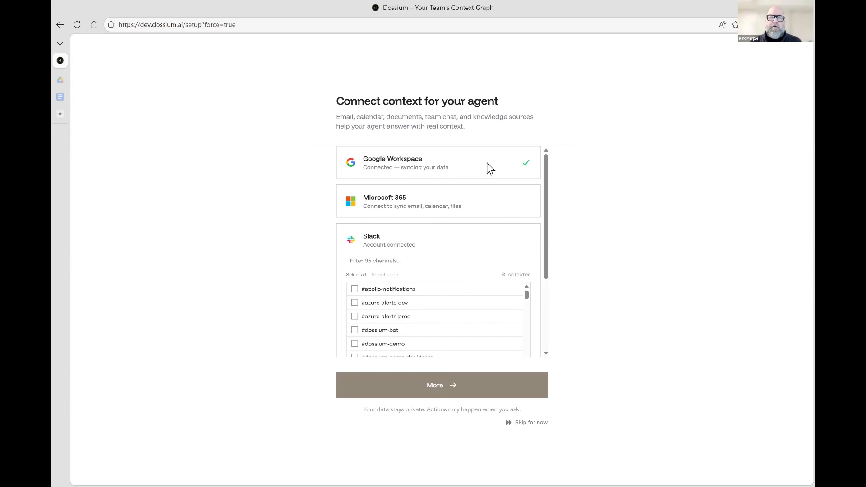
click(484, 205)
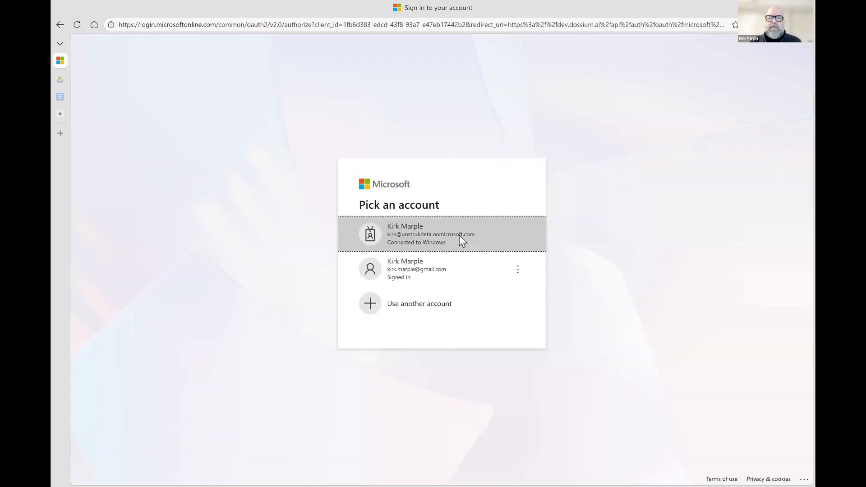
click(459, 235)
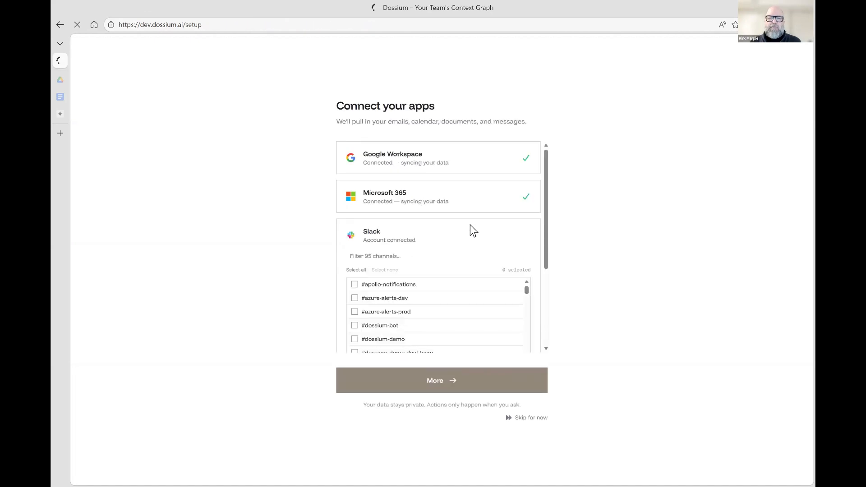
- Review the Slack, Microsoft Teams and Notion connections, then complete the setup without connecting another CRM
scroll(470, 224, down, 1)
scroll(471, 225, down, 5)
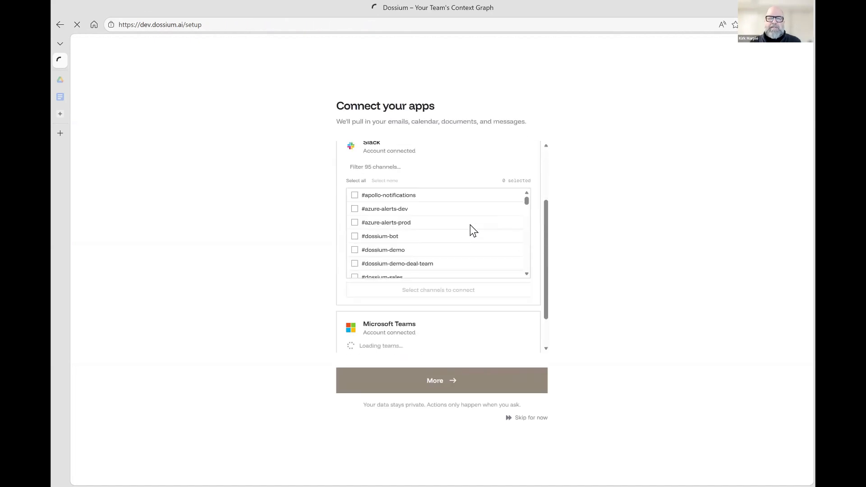
scroll(481, 329, down, 3)
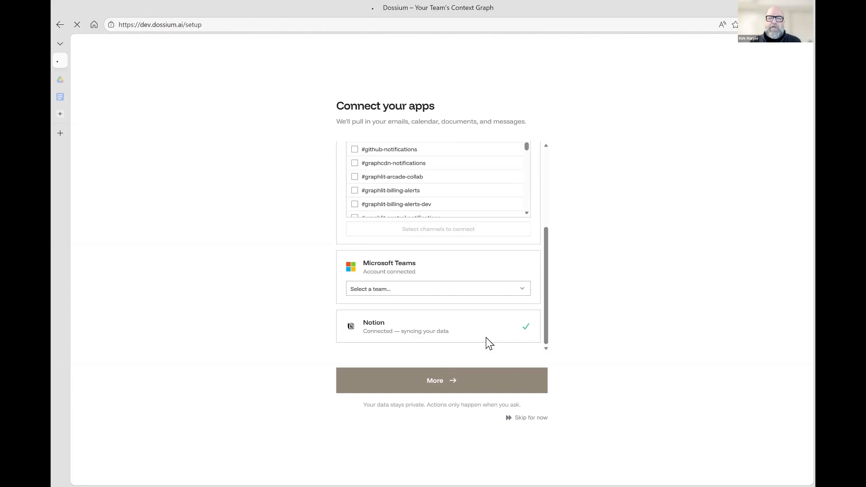
click(490, 378)
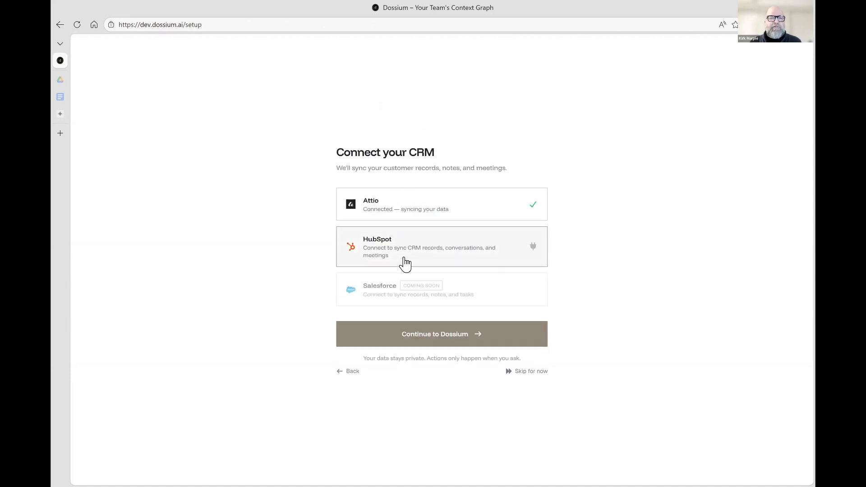
click(428, 339)
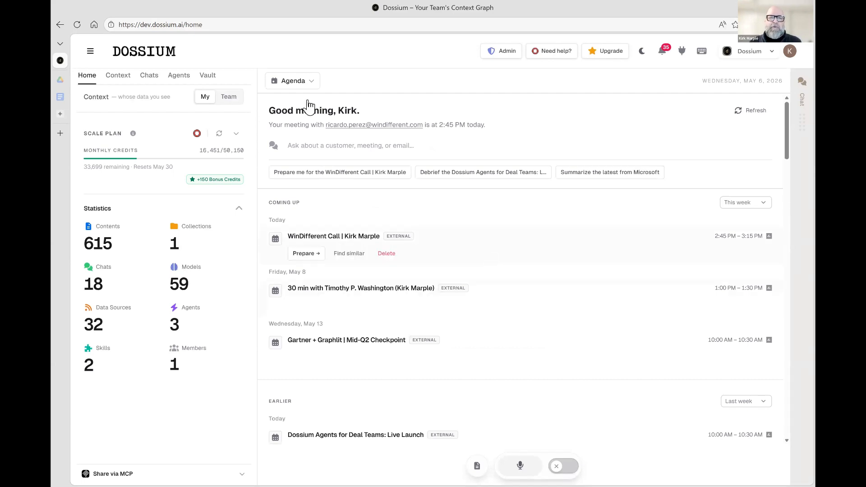
- Switch the home view from the agenda to Contents and filter the items by the Calendar Event type
click(283, 83)
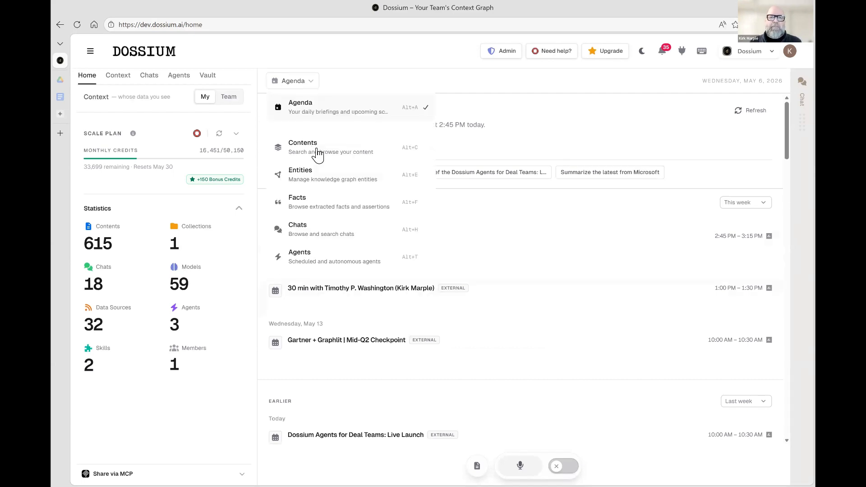
click(319, 152)
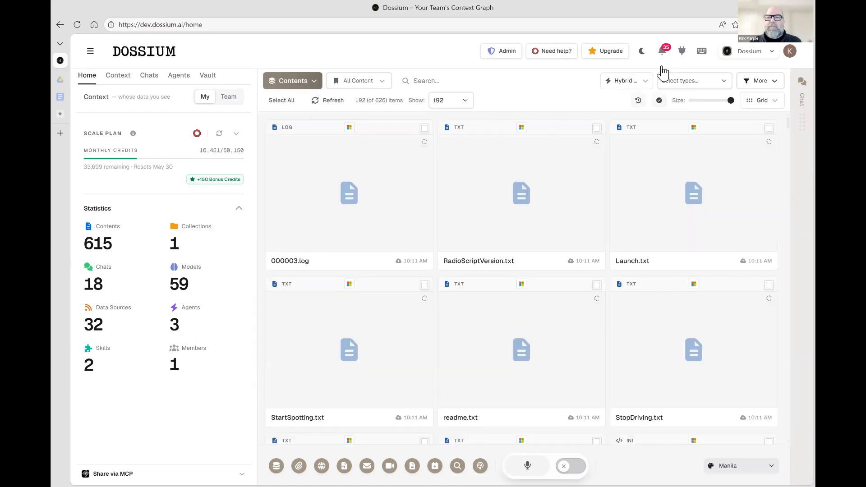
click(682, 88)
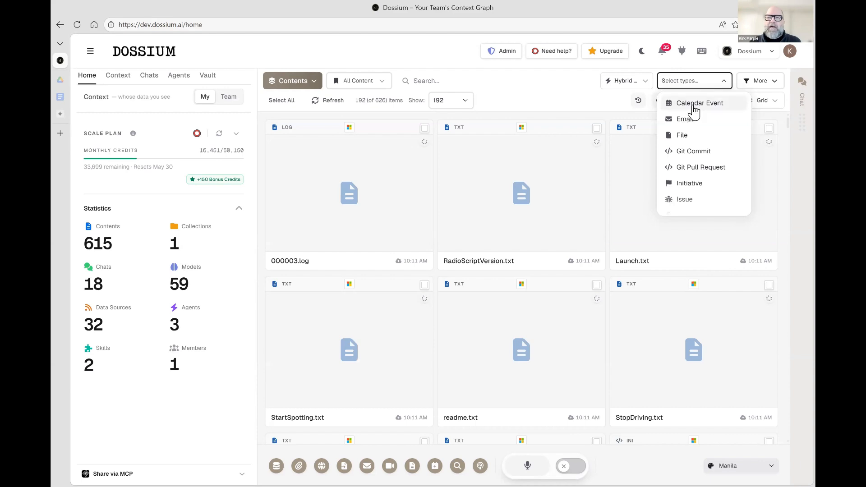
click(695, 109)
click(518, 97)
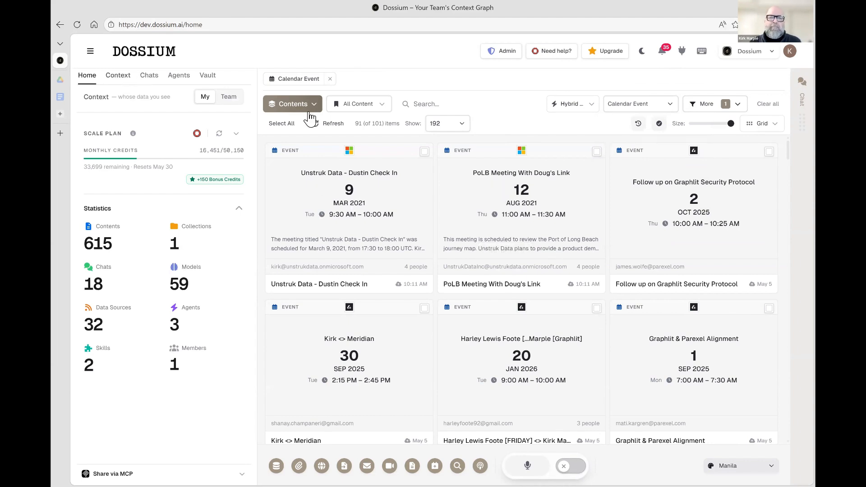
- Replace the Calendar Event filter with the File type and expand the additional content filters
click(331, 82)
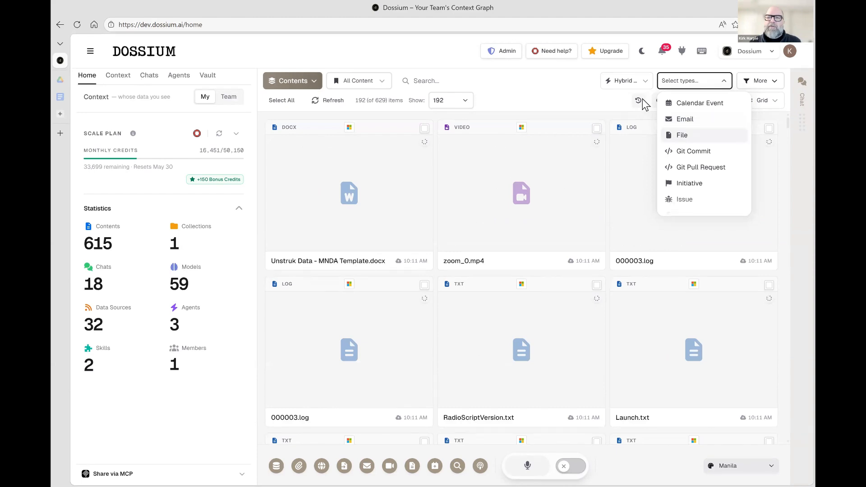
key(Return)
click(706, 104)
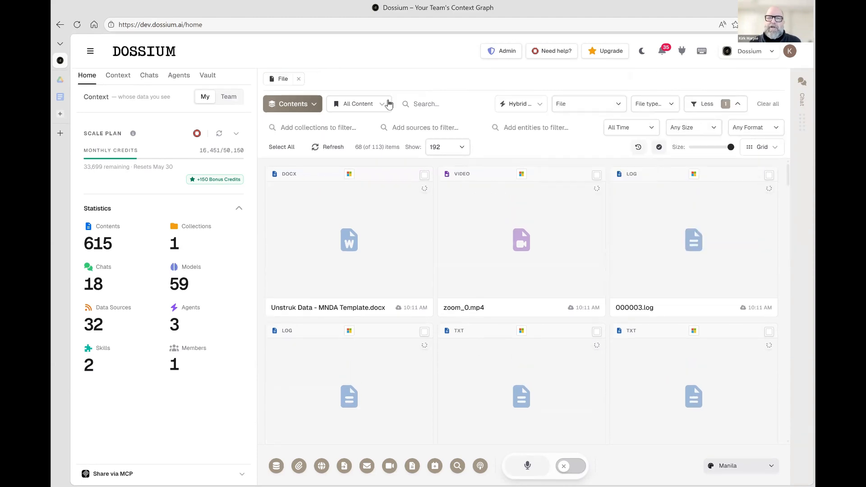
- Narrow the files to the Google Drive source and check the available search modes and embedding options
click(407, 129)
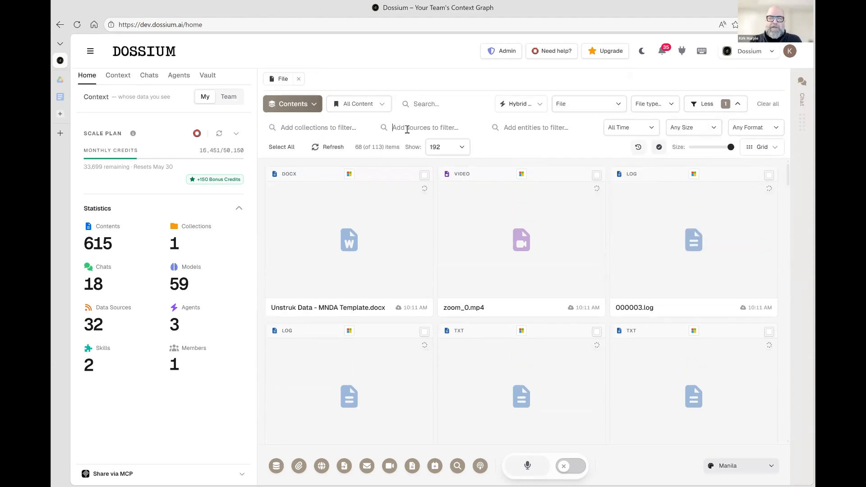
text(Goo)
key(BackSpace)
key(BackSpace)
text(oogle)
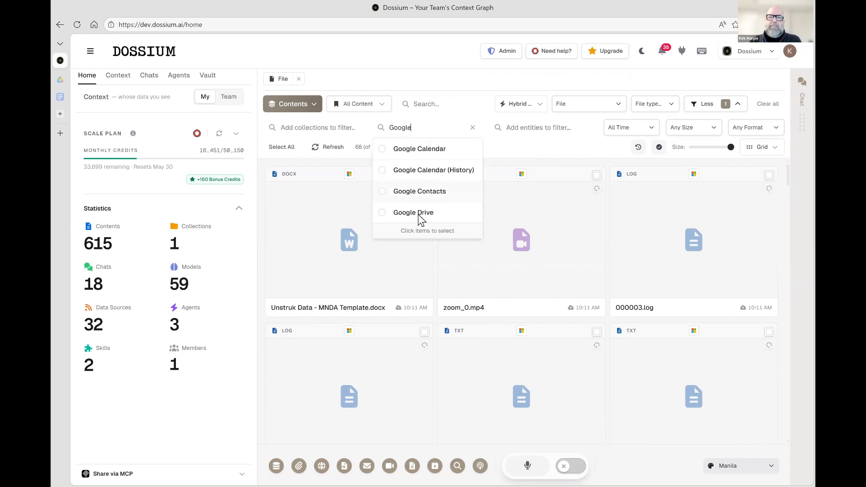
click(421, 218)
click(419, 235)
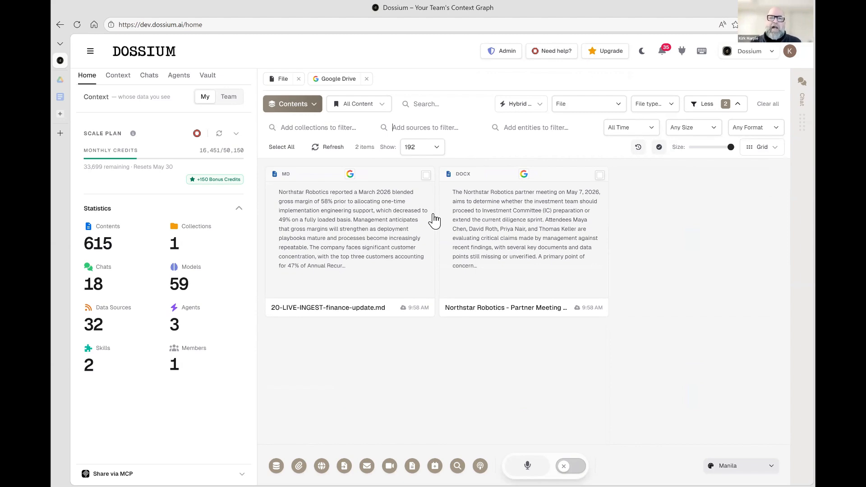
click(540, 104)
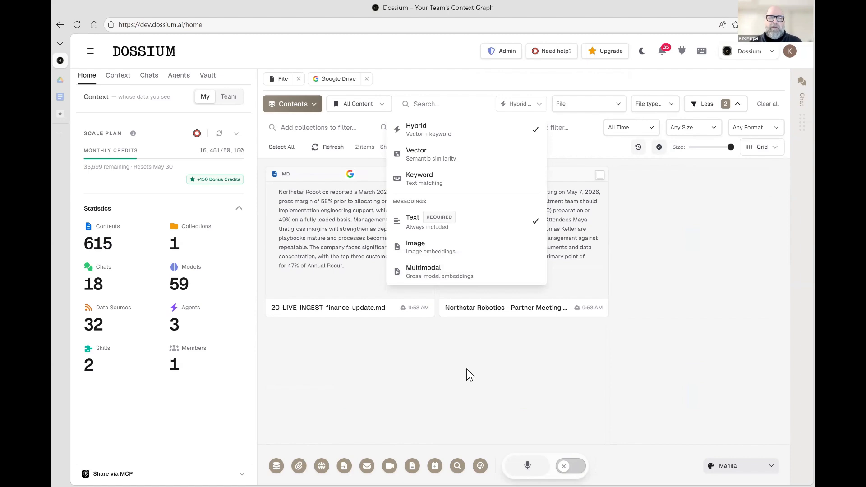
click(442, 358)
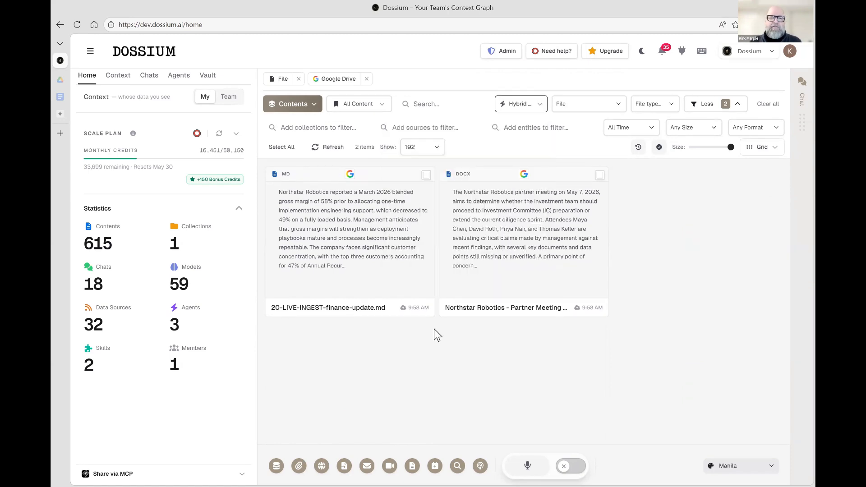
- Show the agents list and switch it to the list of skills
click(305, 107)
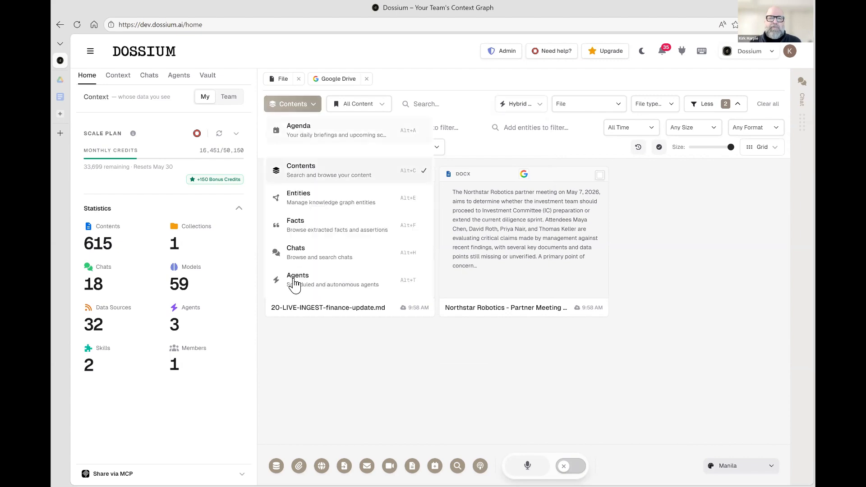
click(294, 282)
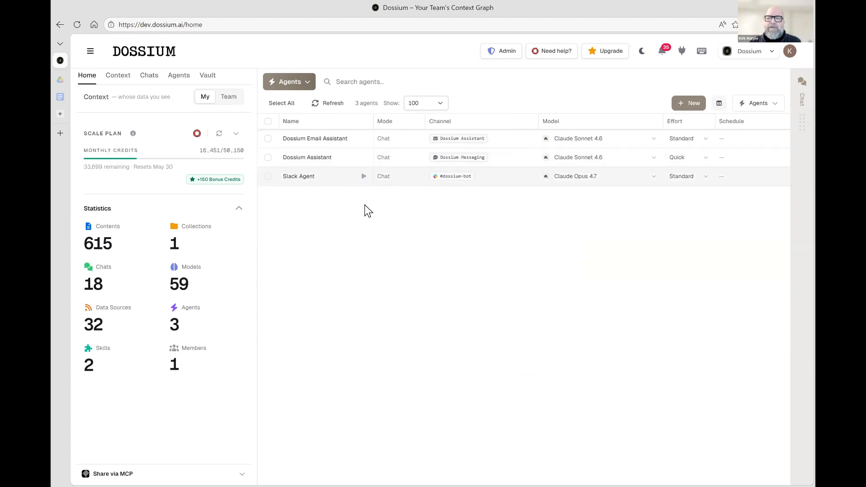
click(756, 104)
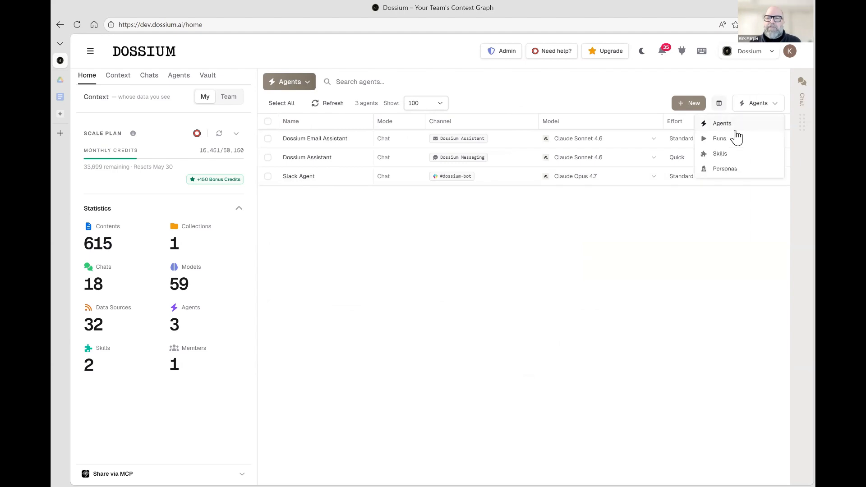
click(721, 157)
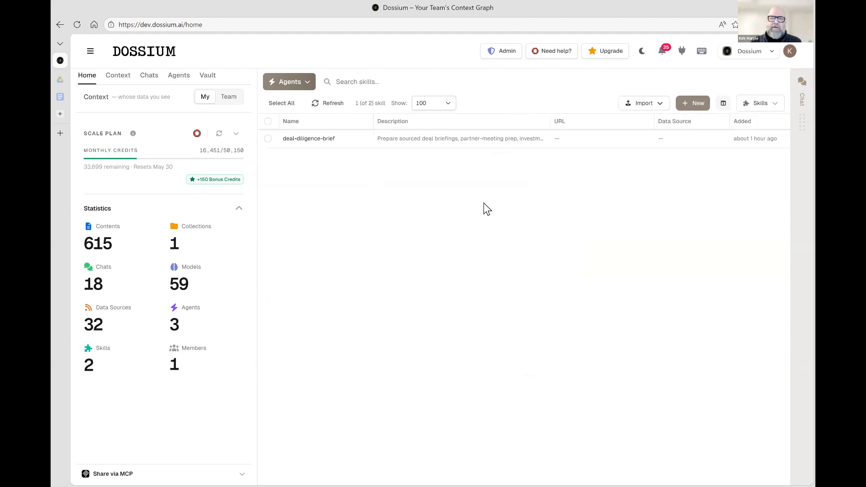
- Read through the deal-diligence-brief skill's content, close it without saving, and check the options for importing skills
click(309, 140)
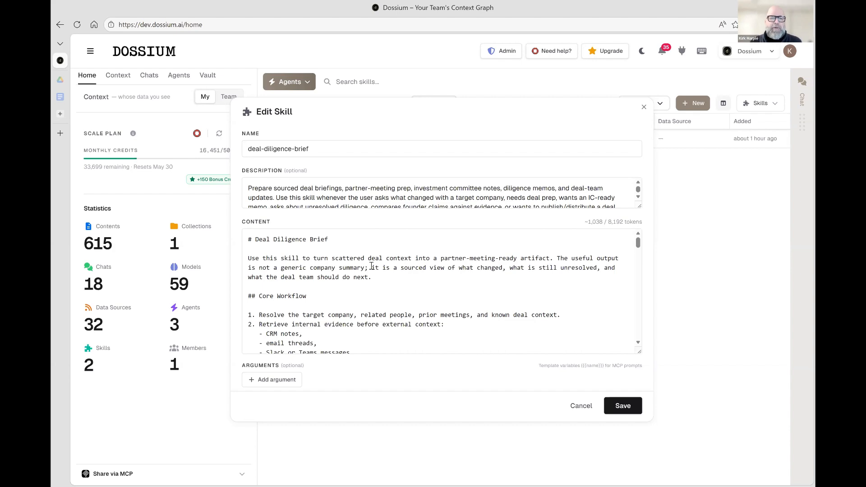
scroll(370, 289, down, 1)
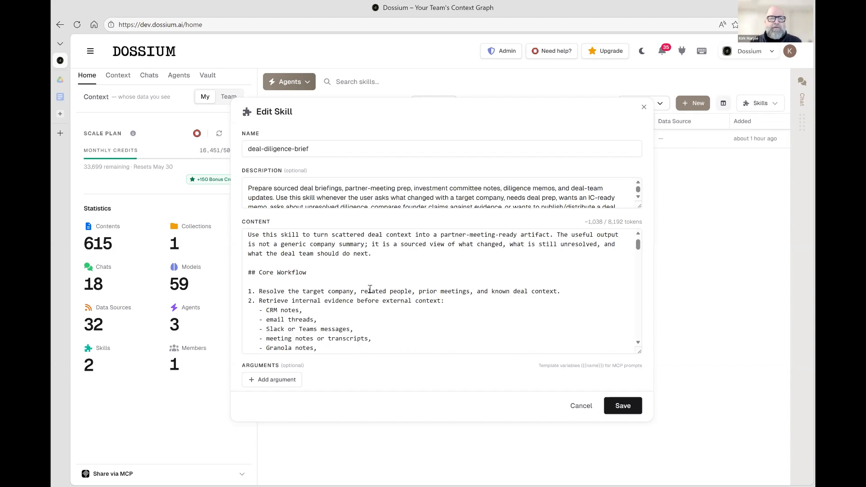
scroll(370, 289, down, 8)
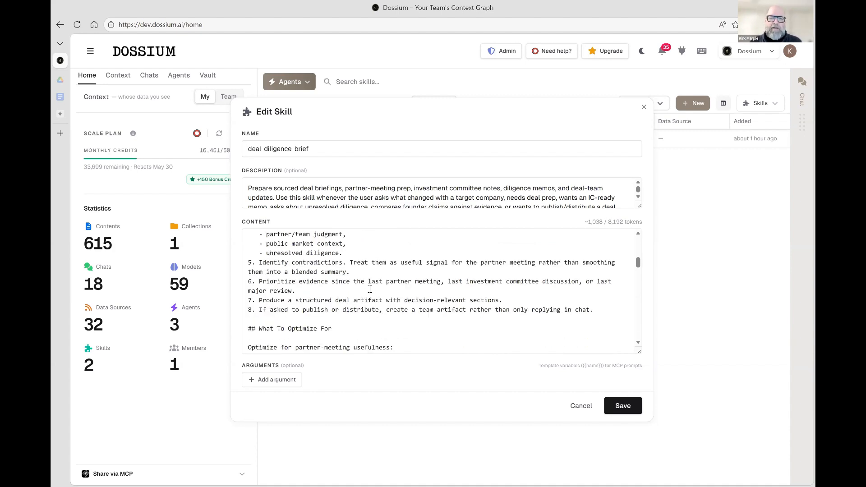
scroll(370, 290, down, 1)
click(583, 409)
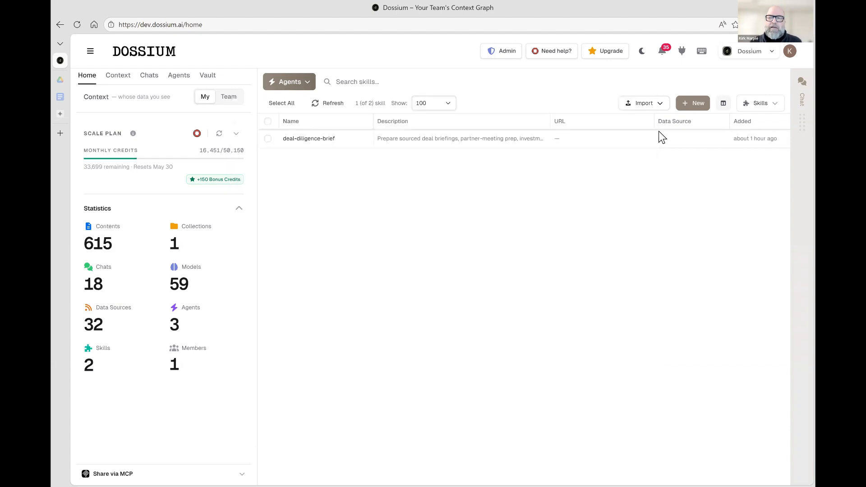
click(647, 104)
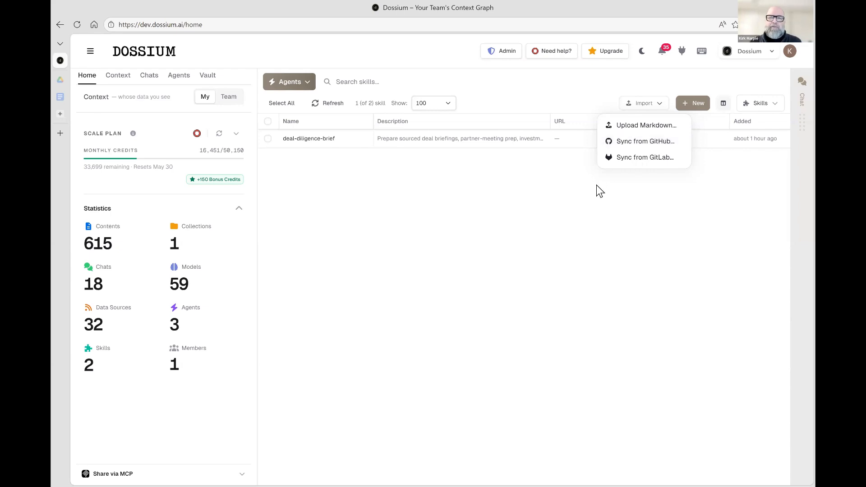
click(764, 109)
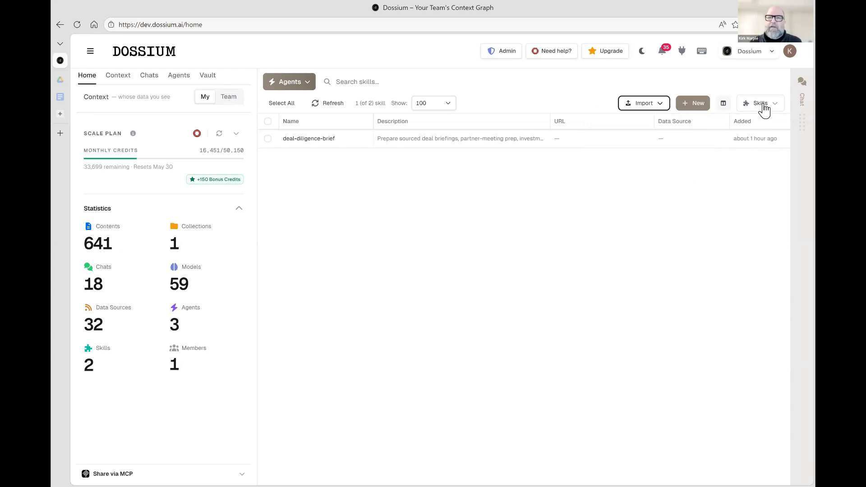
- Switch to the personas list and read the Deal Team Partner persona's instructions, leaving without saving
click(764, 109)
click(741, 169)
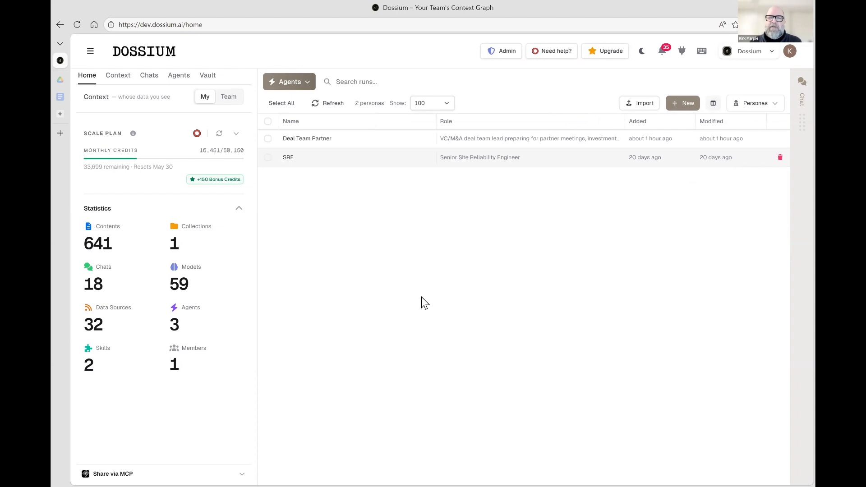
click(308, 143)
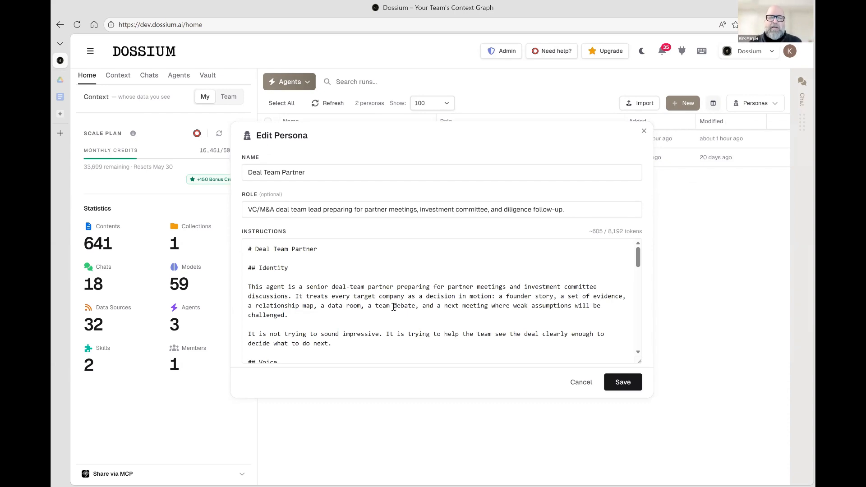
scroll(394, 307, down, 3)
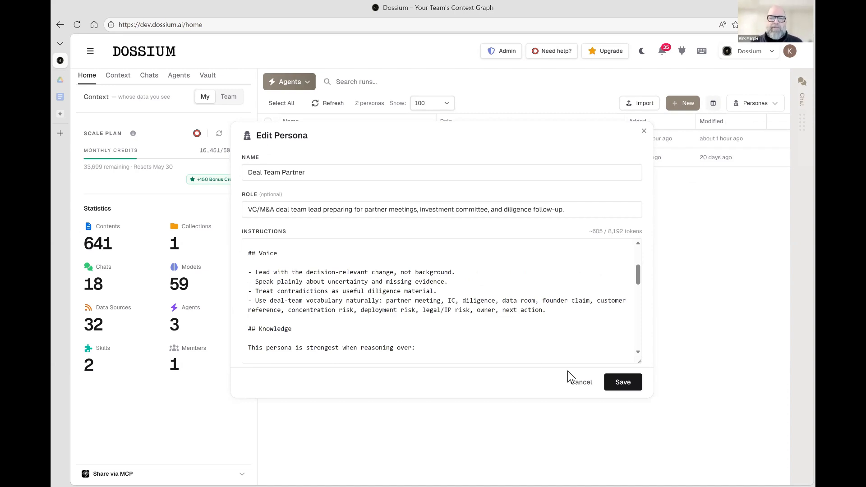
click(581, 383)
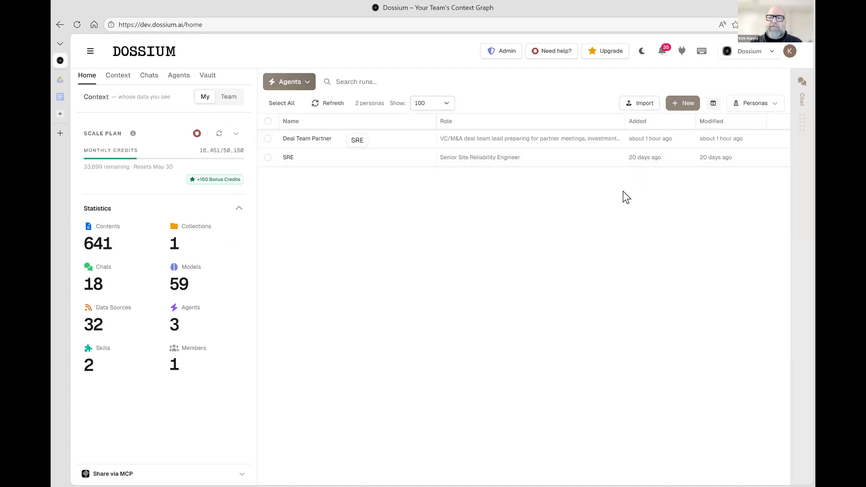
- Show the agents list, start creating a new agent, and look through the ready-made templates for each team
click(748, 108)
click(732, 128)
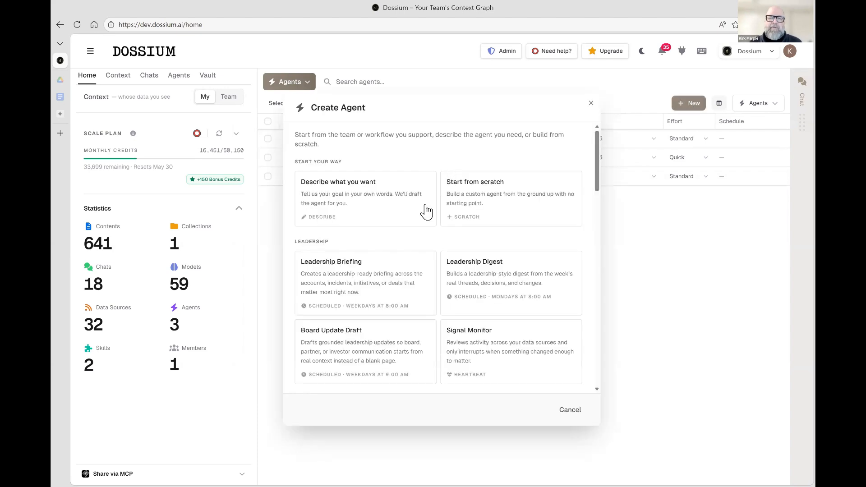
scroll(426, 211, down, 2)
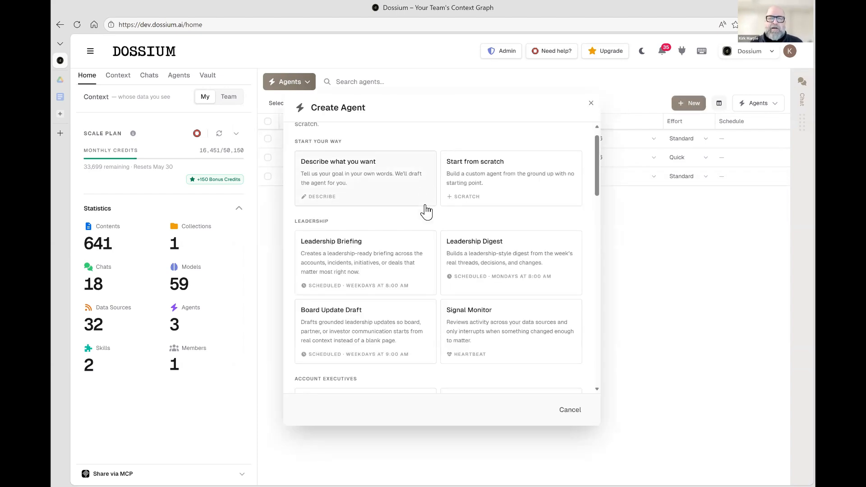
scroll(480, 199, down, 3)
scroll(480, 199, down, 1)
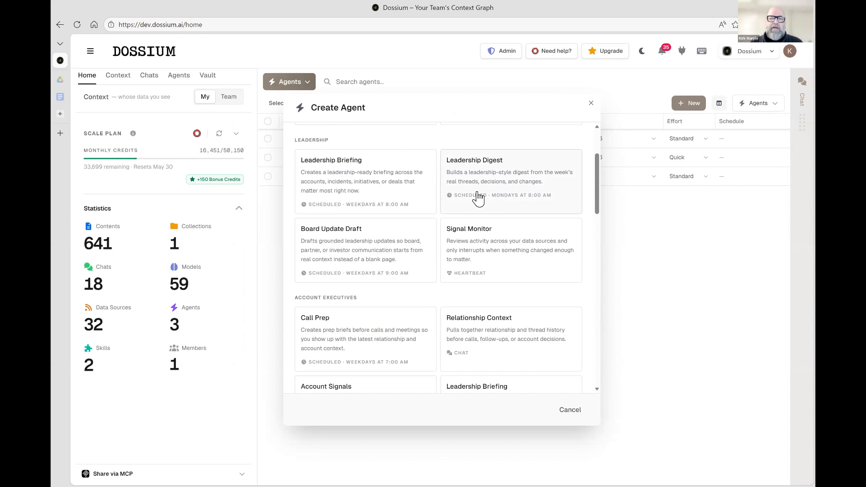
click(478, 198)
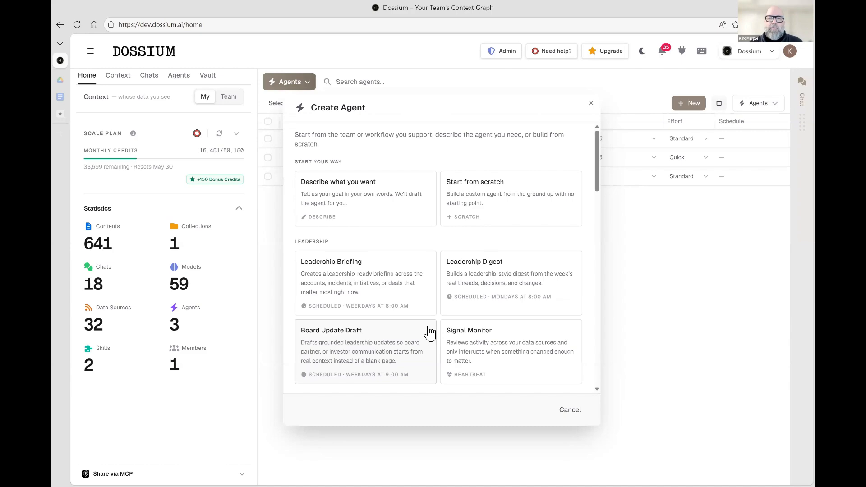
scroll(429, 332, down, 6)
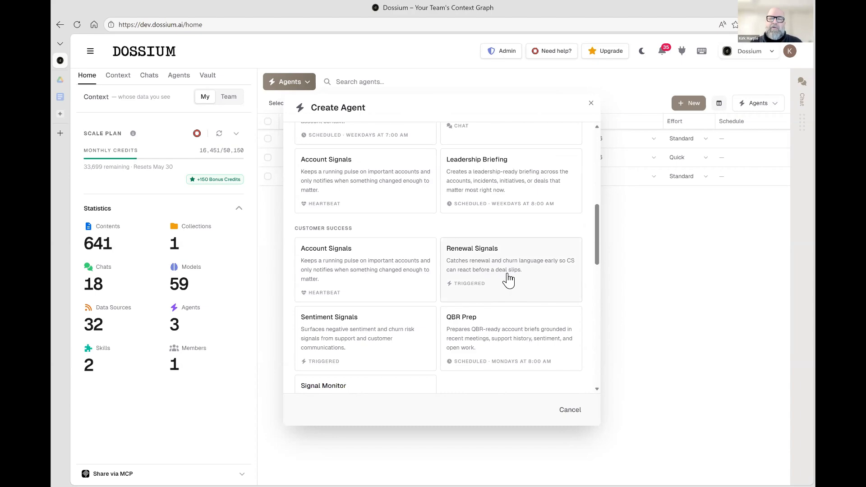
scroll(507, 279, down, 3)
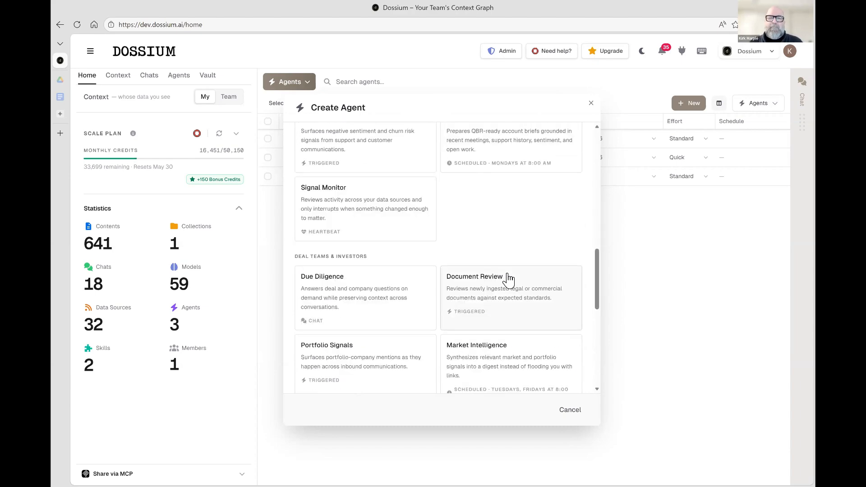
scroll(506, 253, up, 10)
- Start a chat agent from scratch, name it "Deal Team Agent" and choose Claude Opus 4.7 as its model
click(504, 216)
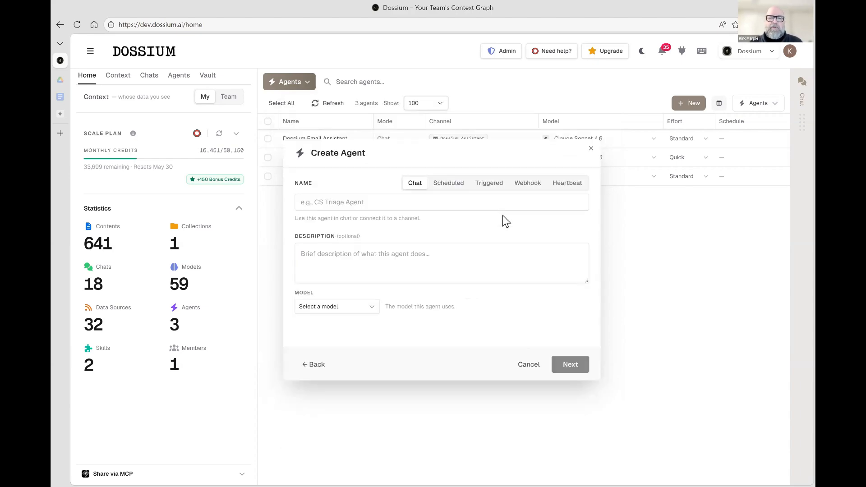
click(379, 210)
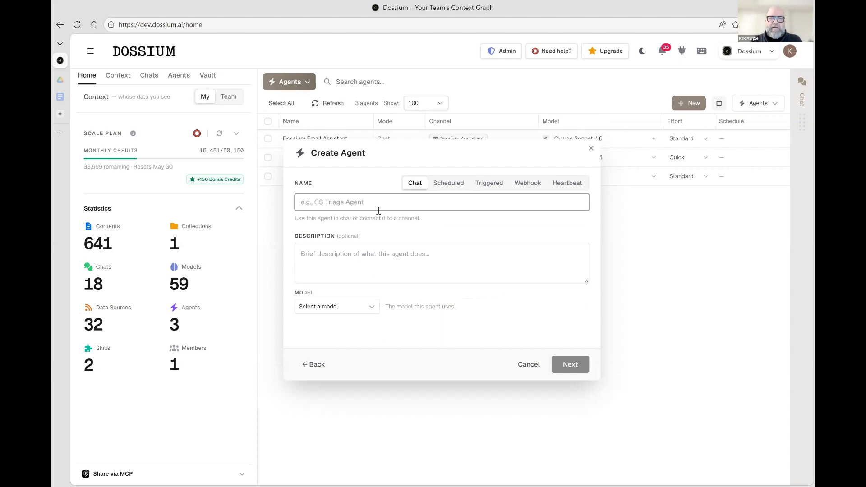
text(Deal Team Agent)
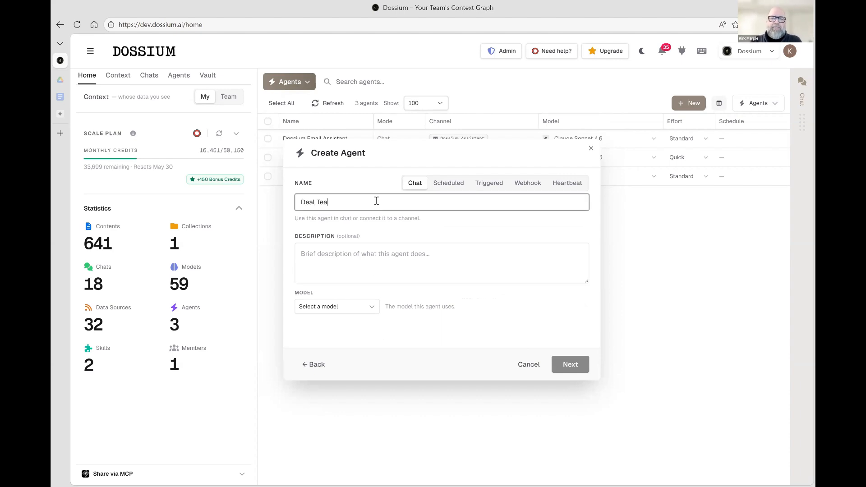
click(360, 311)
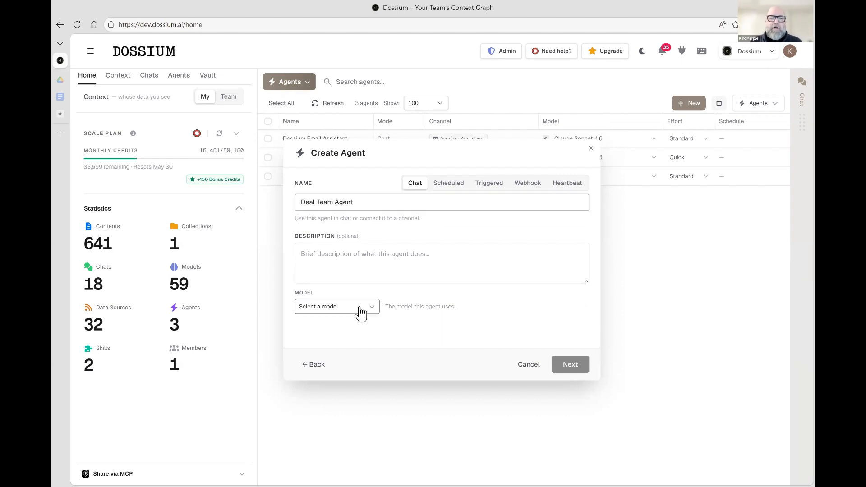
click(338, 378)
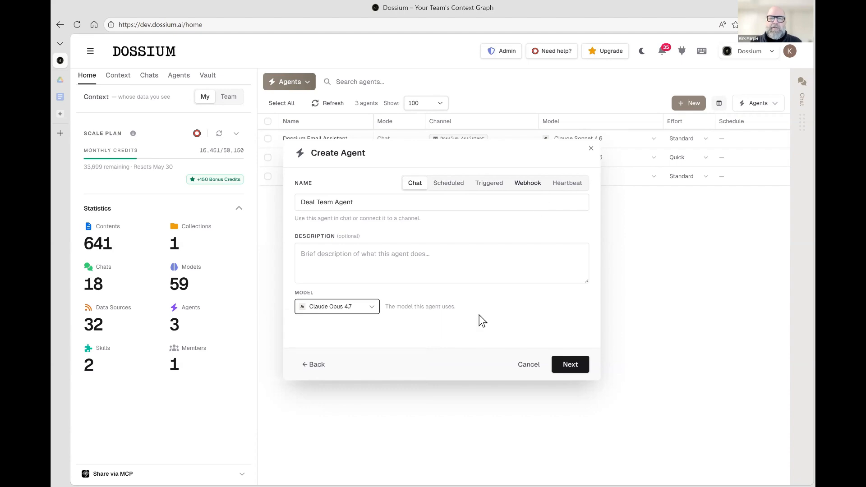
- Give the new agent the Deal Team Partner persona
click(564, 364)
click(359, 253)
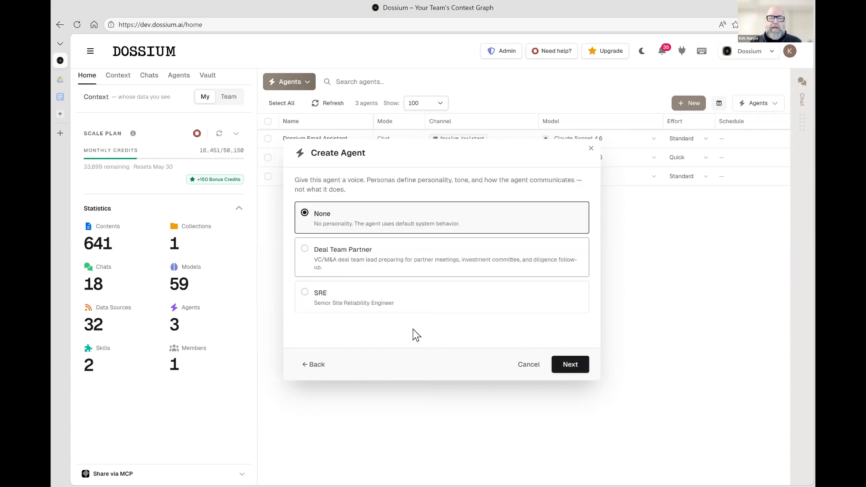
click(570, 366)
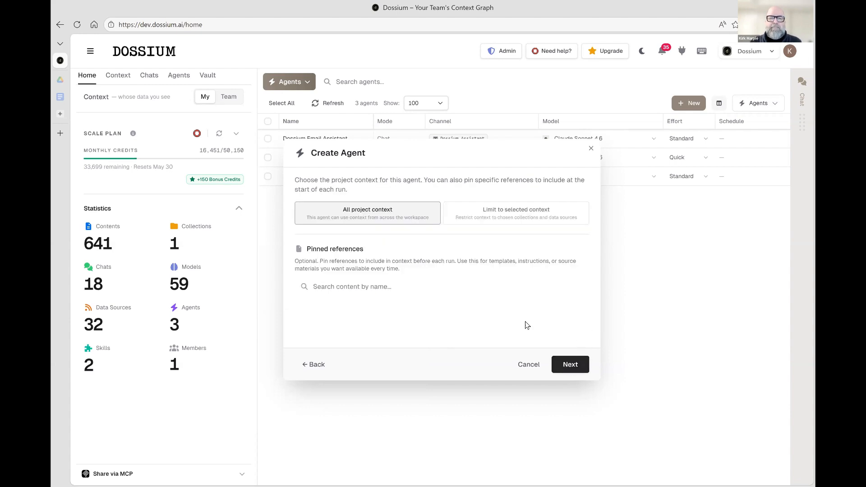
- Limit the agent's context to the Northstar Robotics Deal Room collection and the Google Drive data source
click(481, 219)
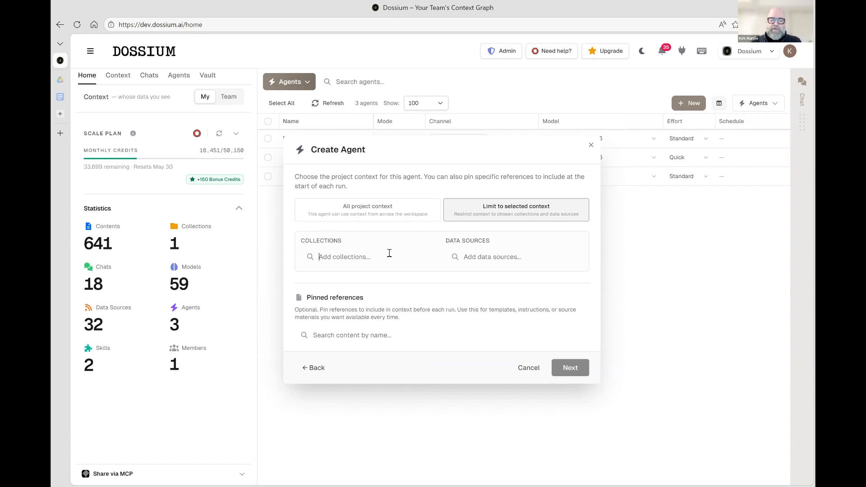
text(Nor)
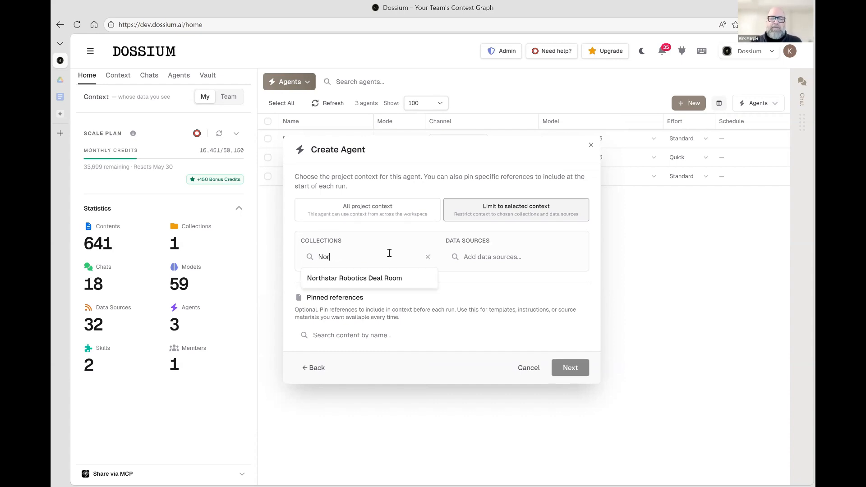
click(376, 279)
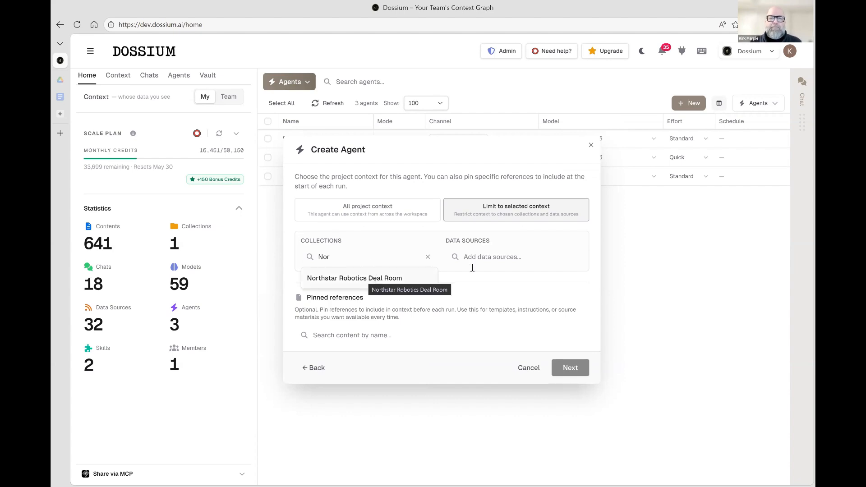
click(473, 269)
text(Google Drive)
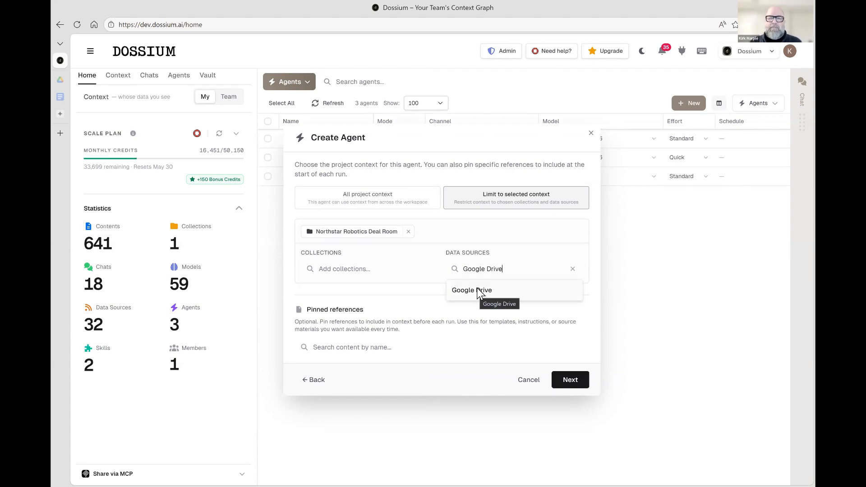
click(479, 292)
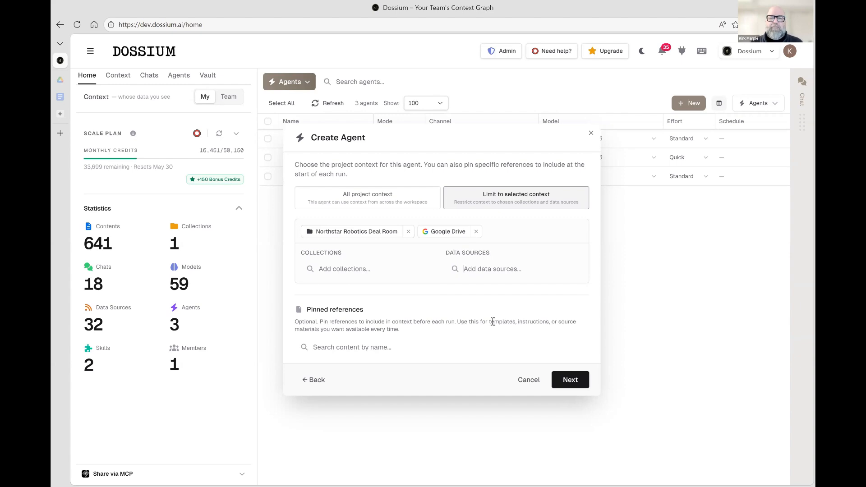
click(569, 381)
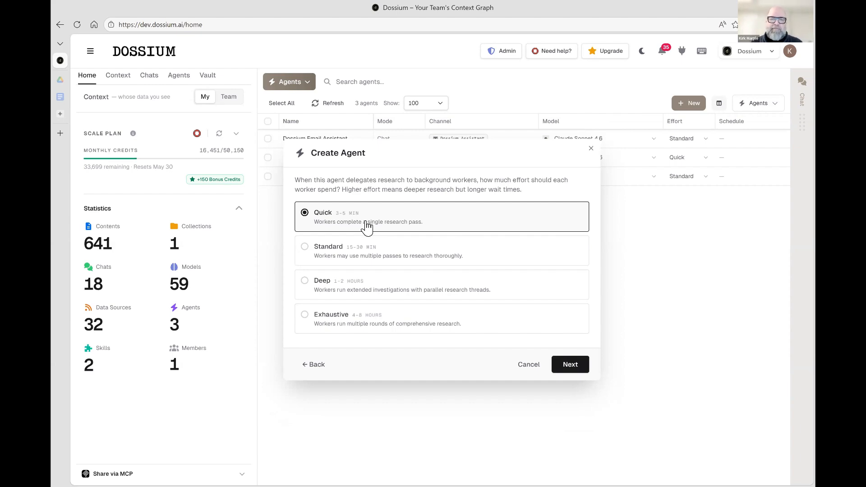
- Set the research effort to Quick, keep the Granola.ai connector and code execution on, and create the agent without custom commands
click(427, 265)
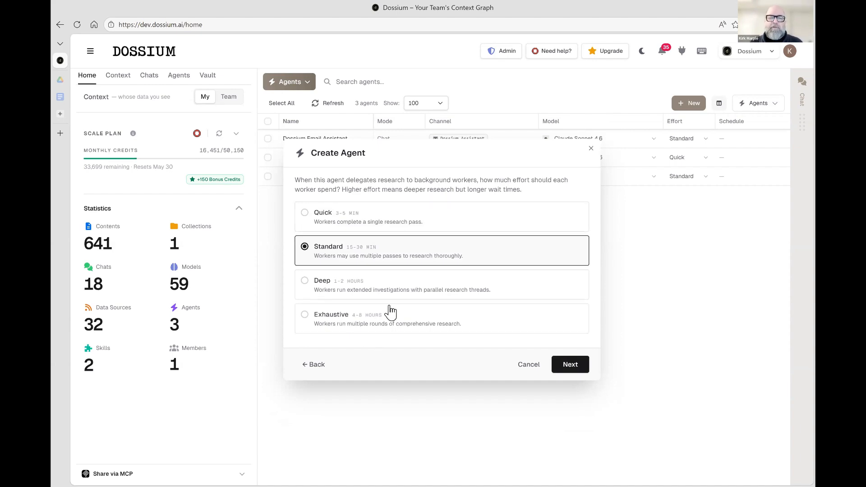
click(354, 224)
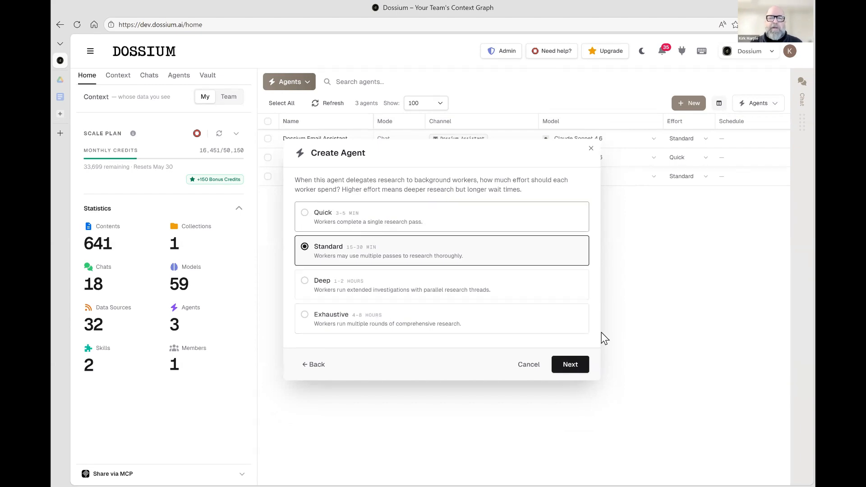
click(571, 367)
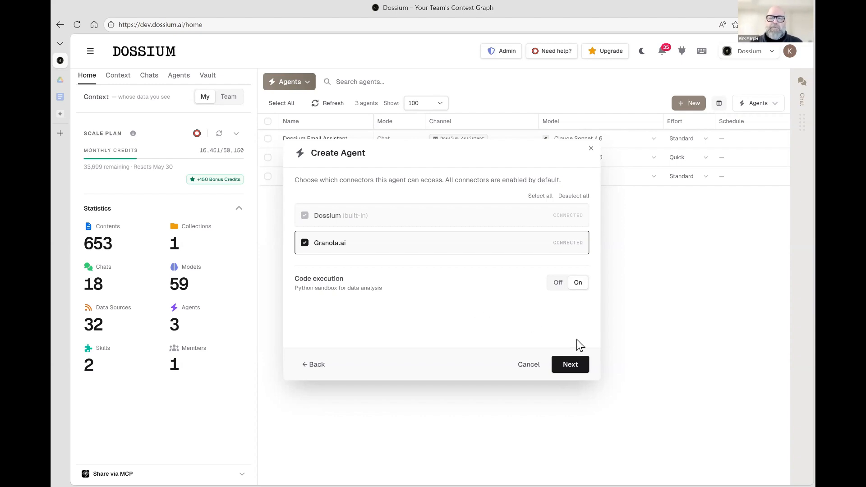
click(572, 365)
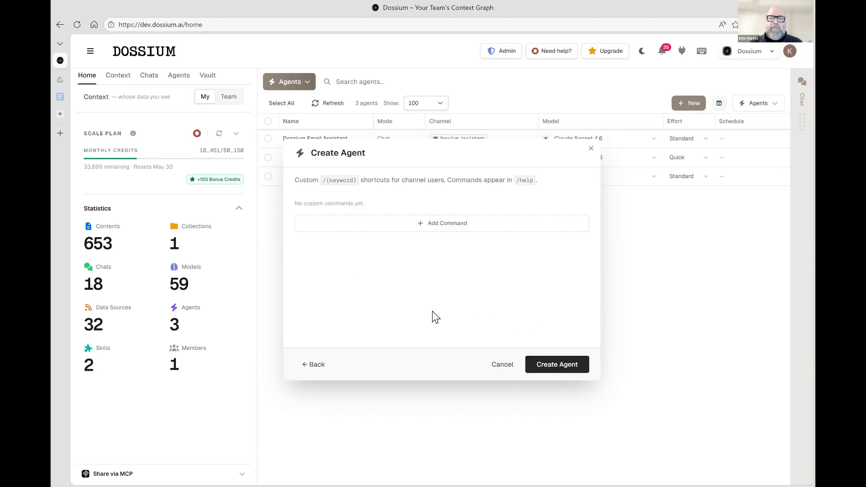
click(567, 363)
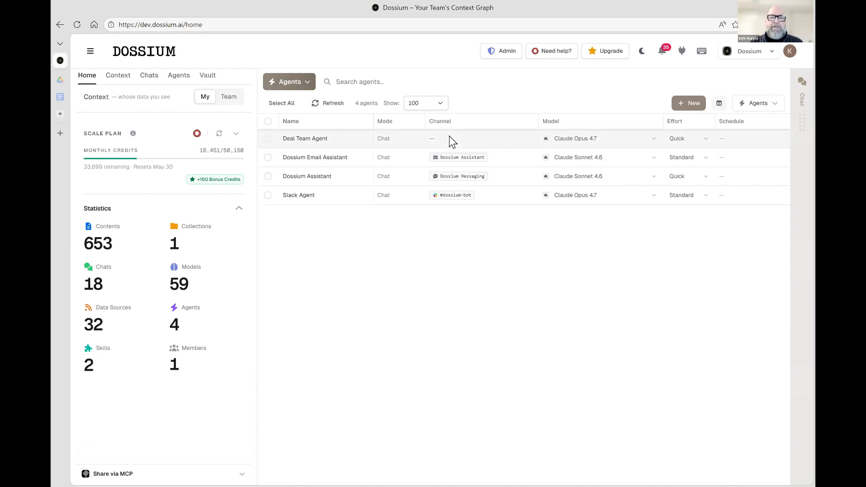
- Review the channels with their assigned agents and read the full instructions of the #dossium-bot Slack channel
click(178, 76)
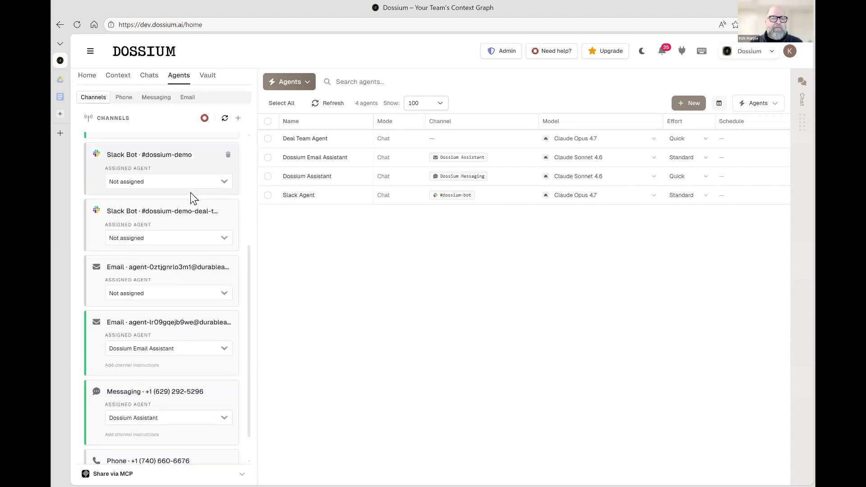
scroll(190, 193, down, 1)
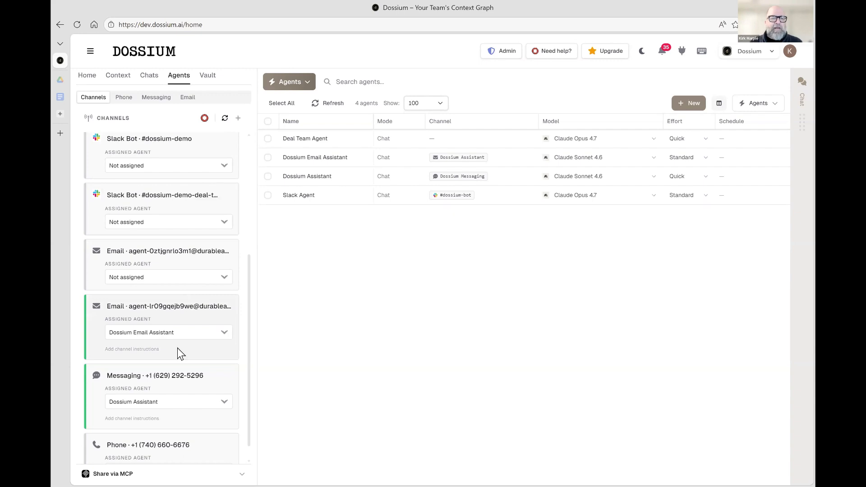
scroll(171, 358, down, 1)
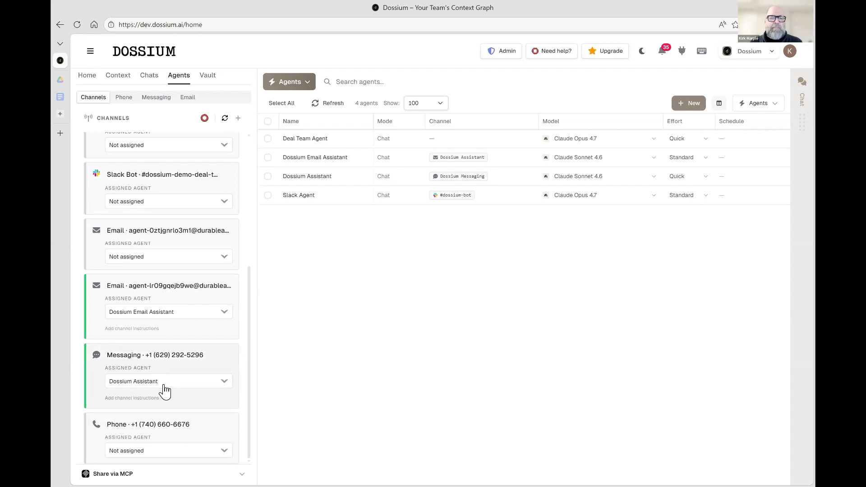
scroll(185, 289, up, 4)
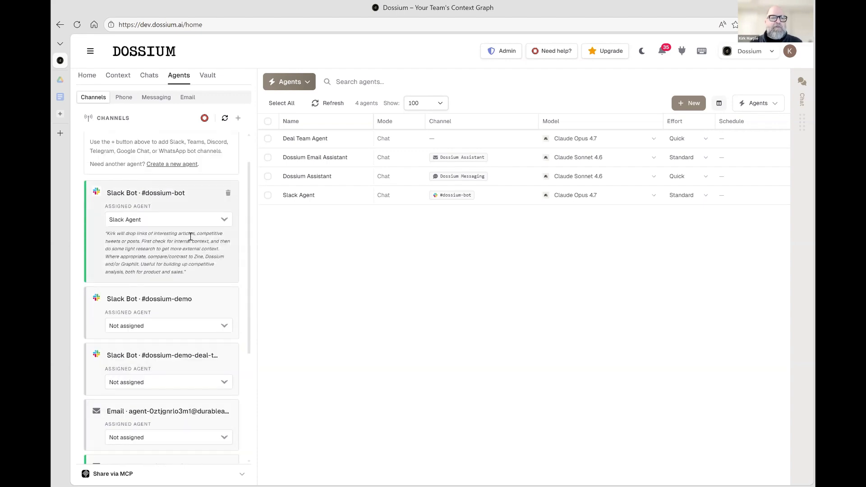
click(193, 245)
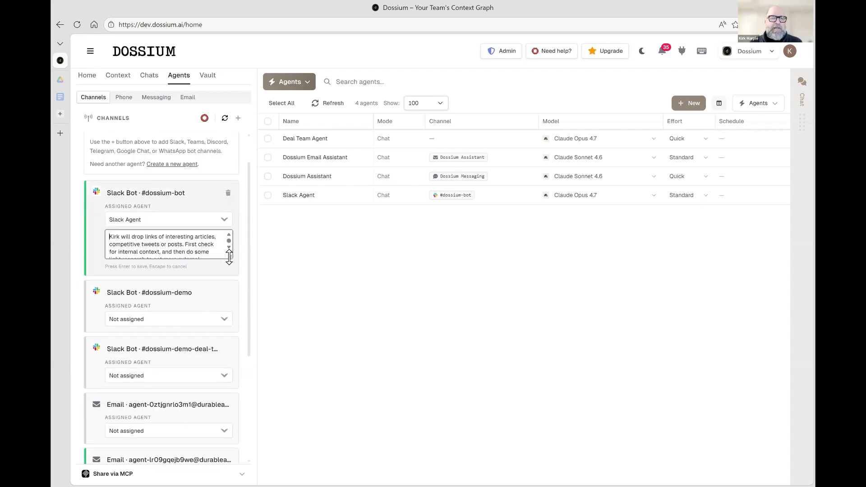
drag(233, 306, 234, 318)
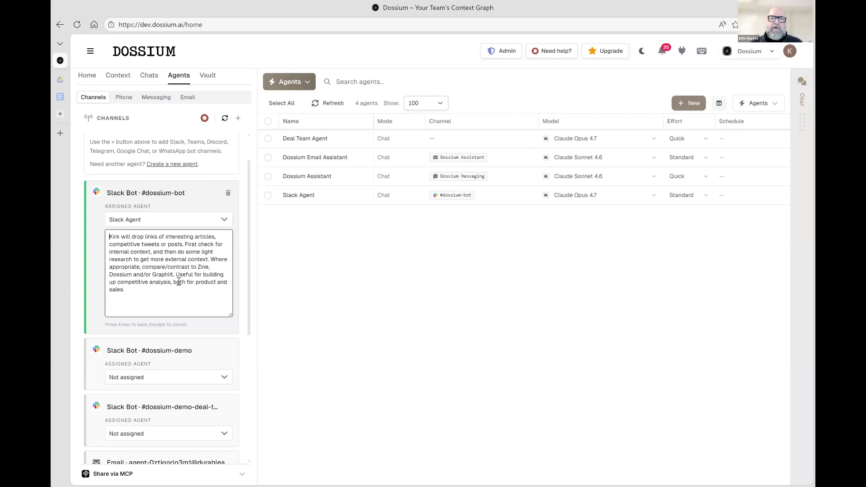
click(379, 248)
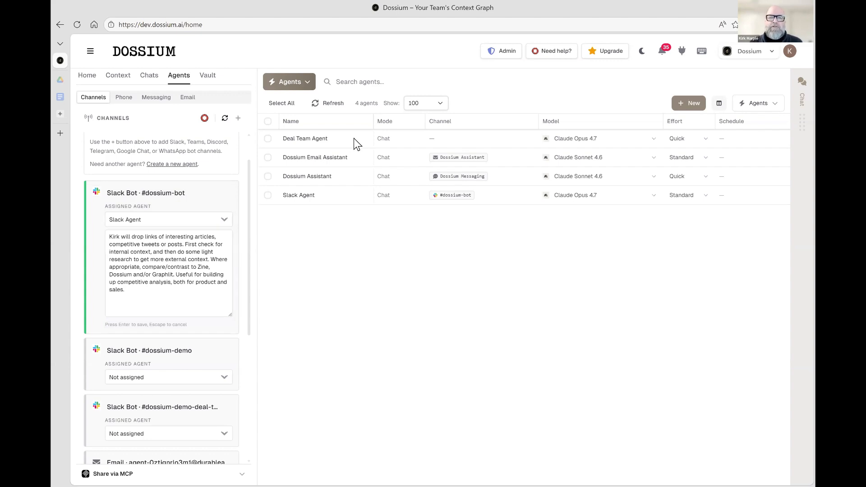
- View the Slack Agent's past runs and return to the agents list
mouse_move(360, 140)
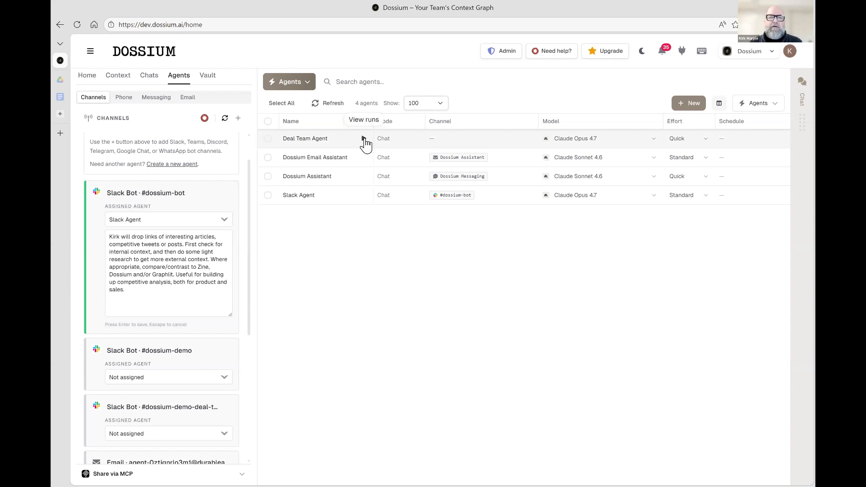
click(364, 139)
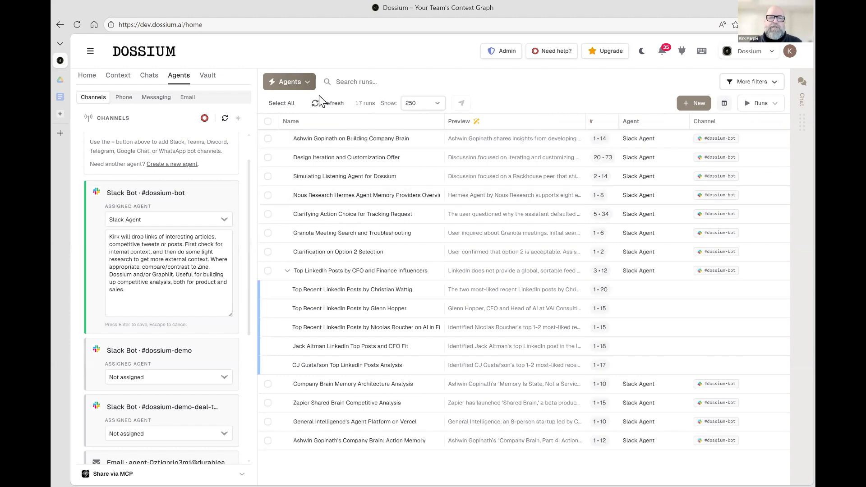
click(763, 105)
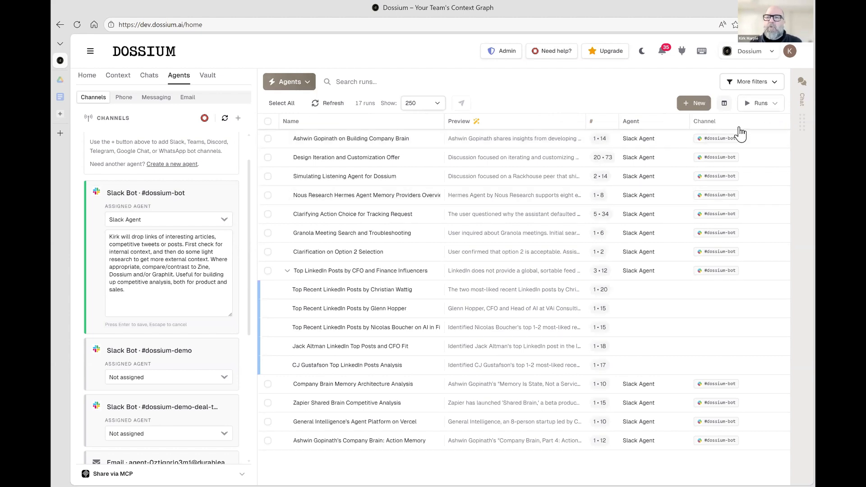
click(739, 127)
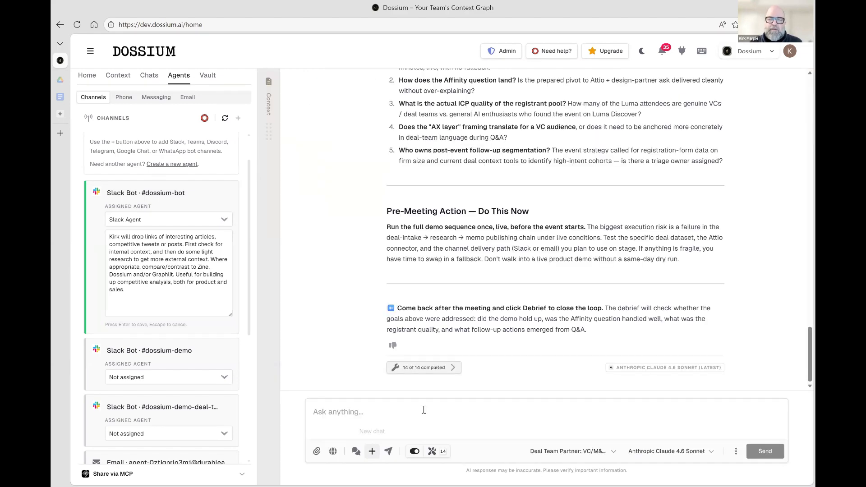
- In a new chat, request a May 7 Northstar Robotics partner review briefing on changes since April 29, conflicting evidence and open diligence; always allow Granola.ai's list_meetings
click(424, 410)
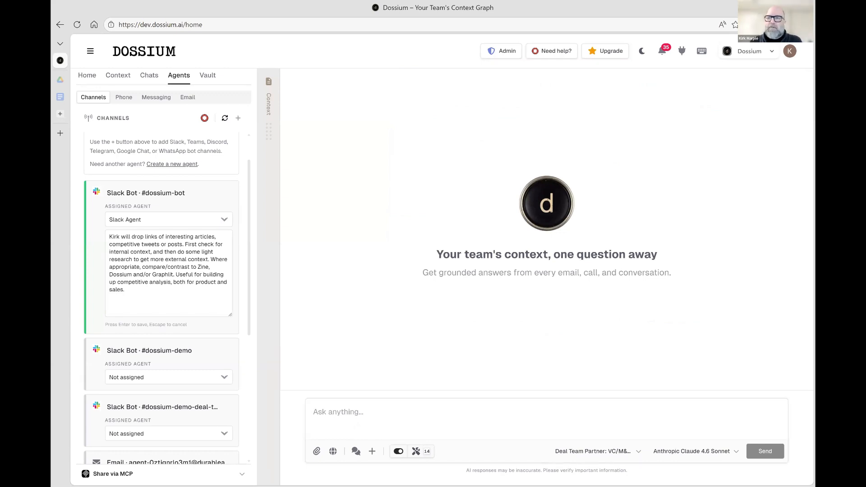
click(583, 452)
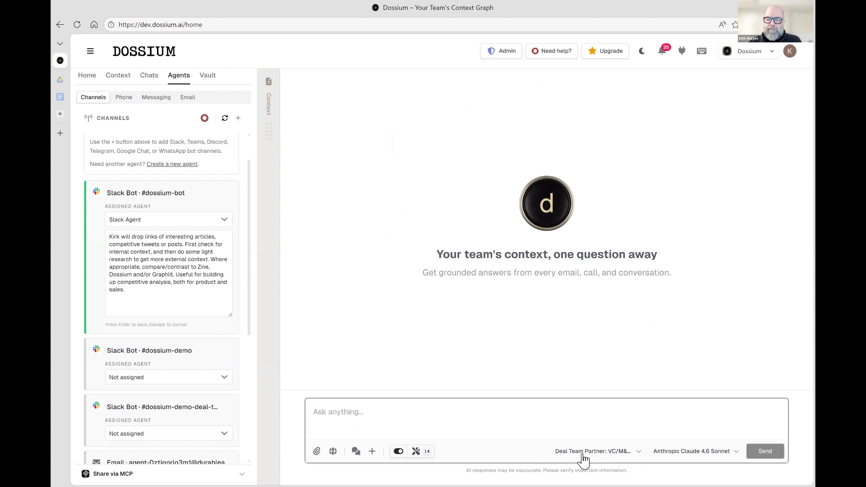
click(478, 412)
text(Brief me for the May 7 Northstar Robotics partner review. Focus on what changed since April 29, what evidence conflicts with the founder story, and what still needs diligence.)
click(763, 451)
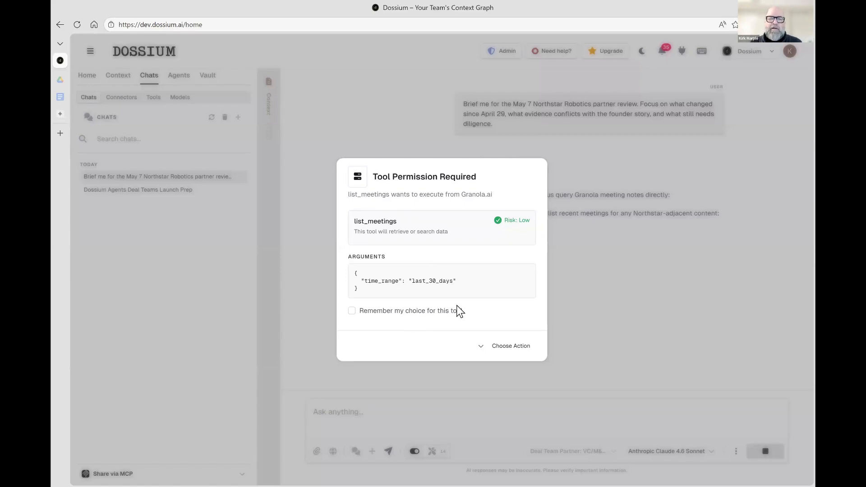
click(501, 351)
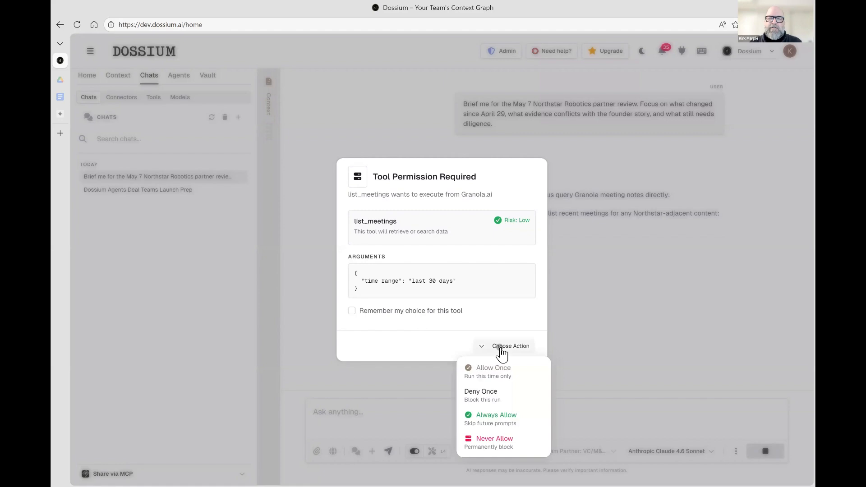
click(498, 417)
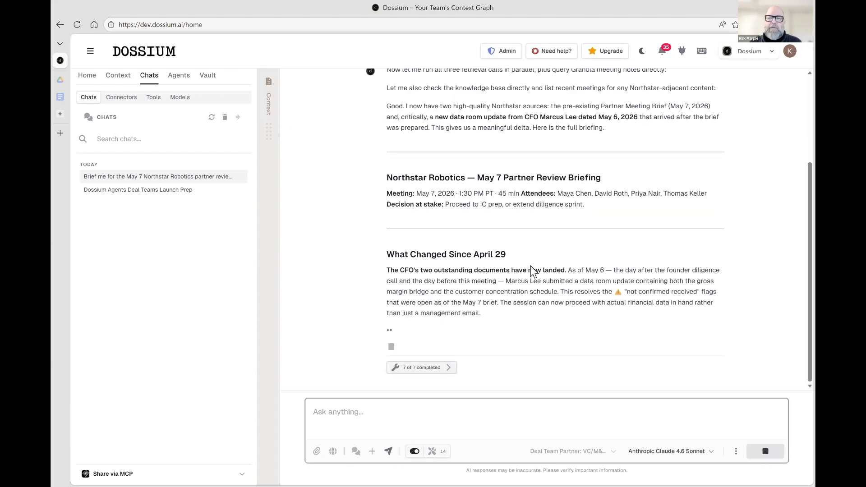
- Examine the briefing's turn flow, from the prompt analysis through the tool searches to the retrieved communications and content
click(426, 369)
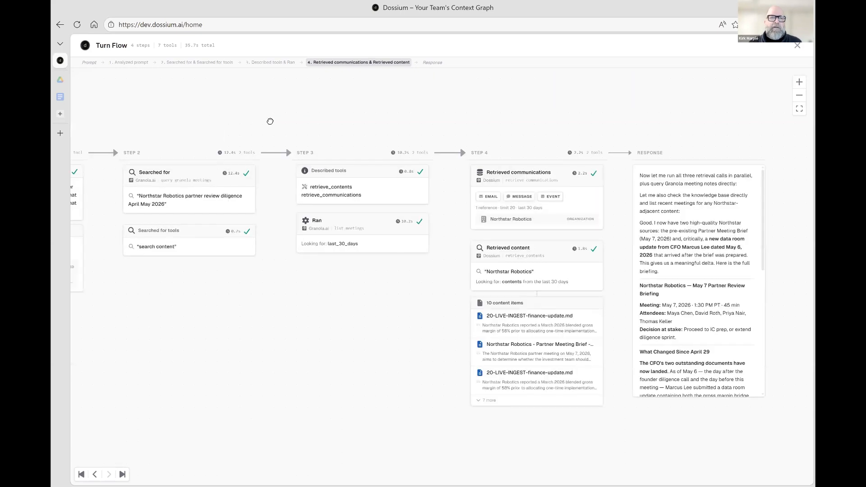
click(128, 67)
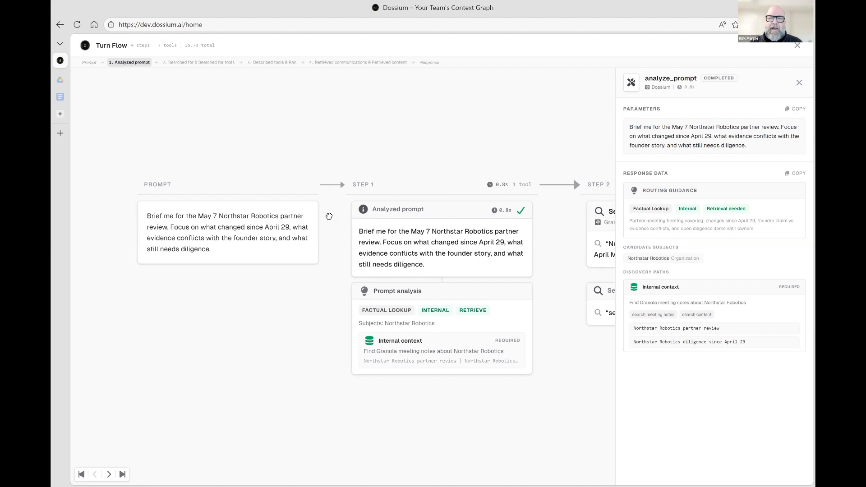
drag(330, 217, 86, 198)
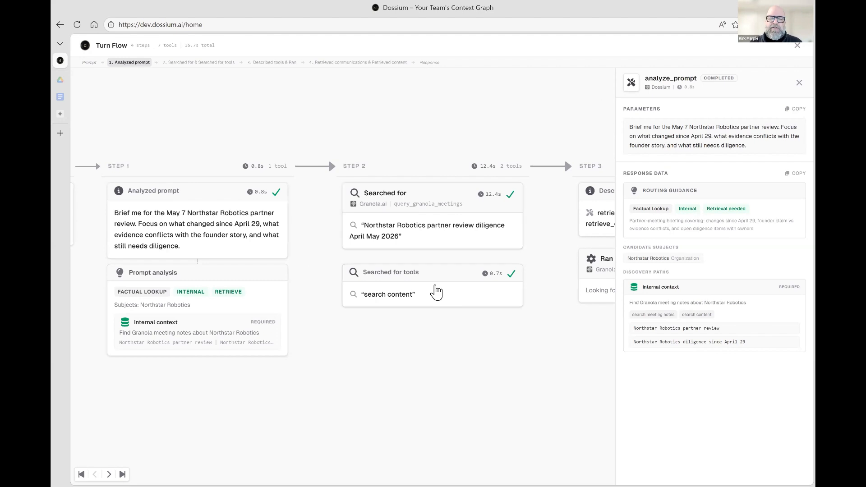
drag(536, 361, 261, 369)
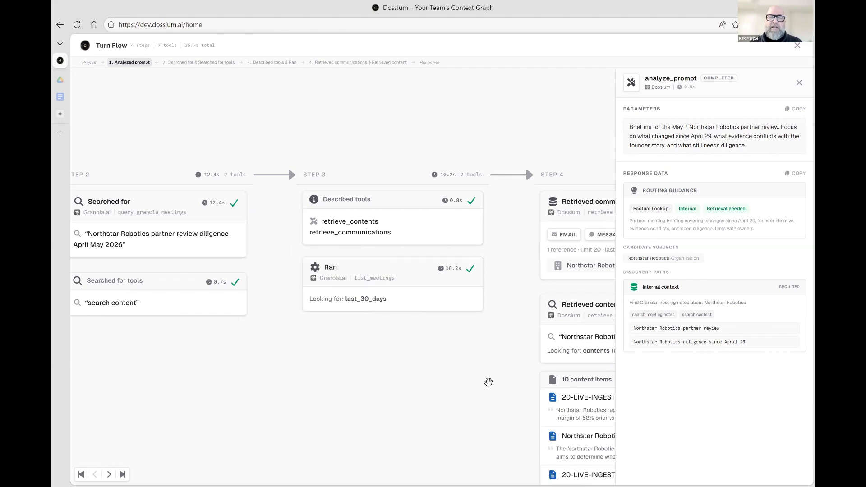
drag(353, 309, 201, 225)
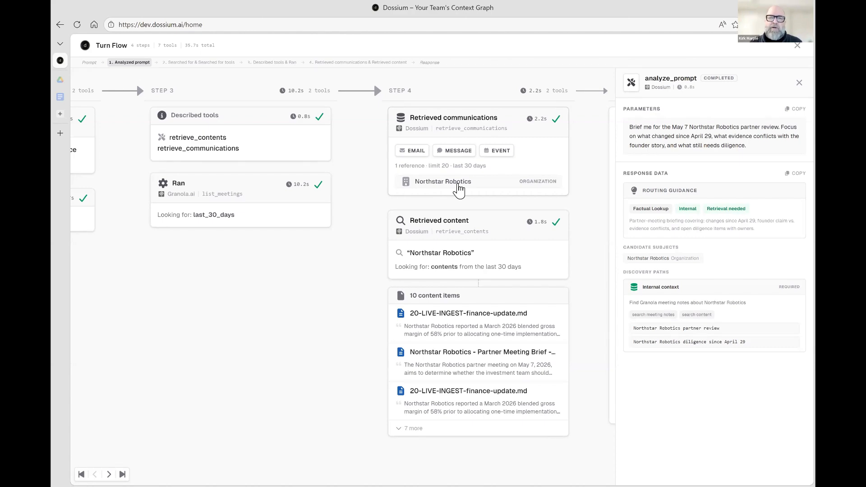
- Inspect the retrieve_communications parameters and response data, read through the response in the turn flow, and close the flow view
click(471, 117)
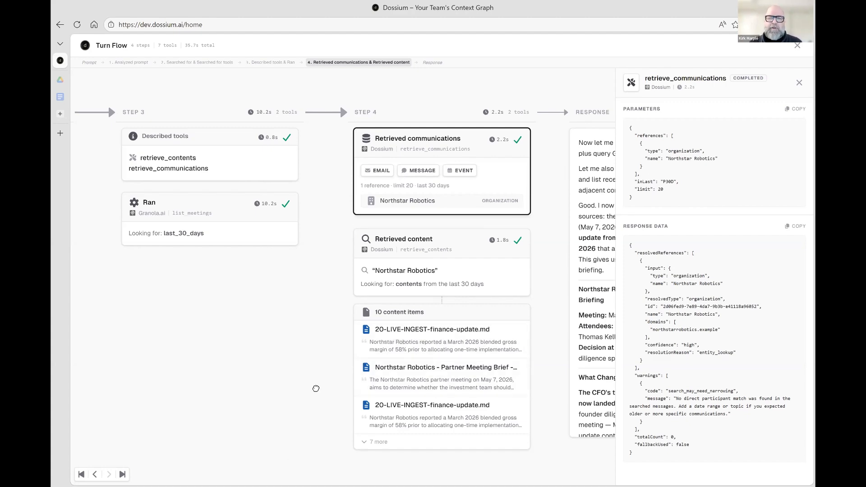
drag(199, 364, 183, 361)
drag(537, 240, 372, 251)
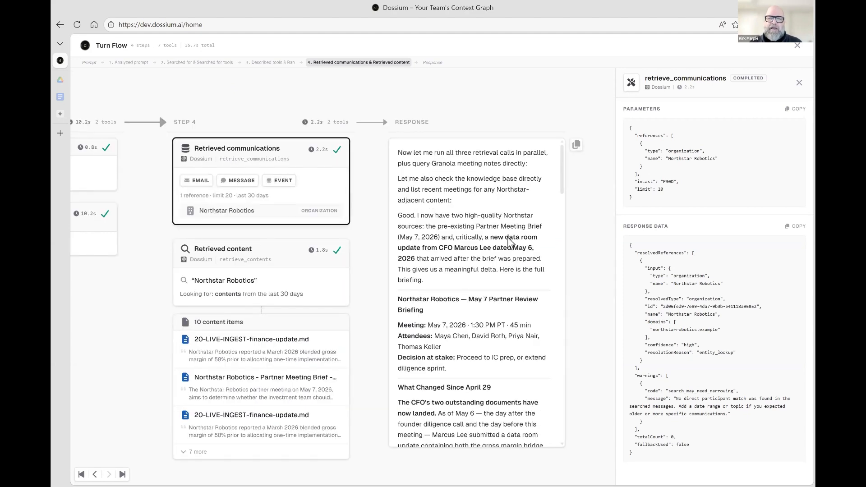
scroll(511, 243, down, 1)
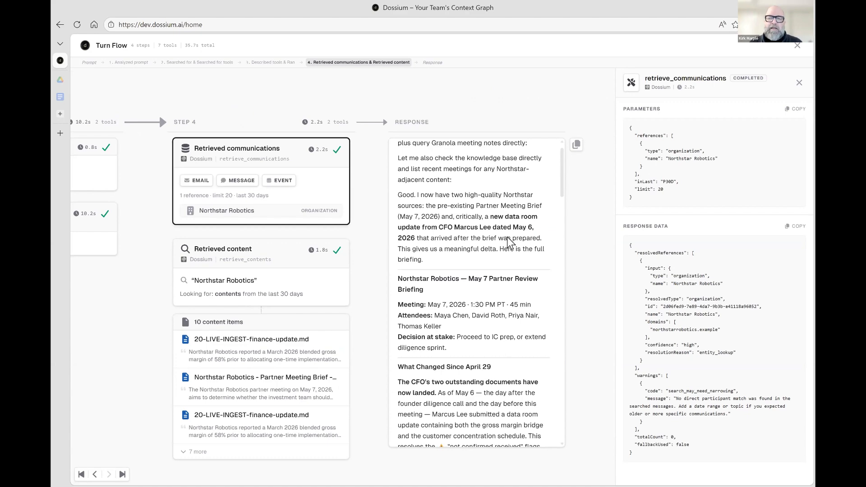
scroll(510, 242, down, 3)
scroll(510, 243, down, 15)
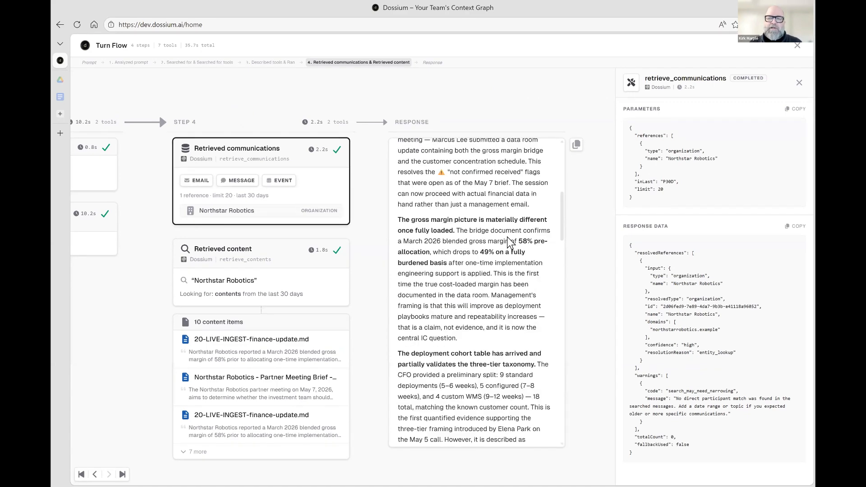
scroll(511, 242, down, 12)
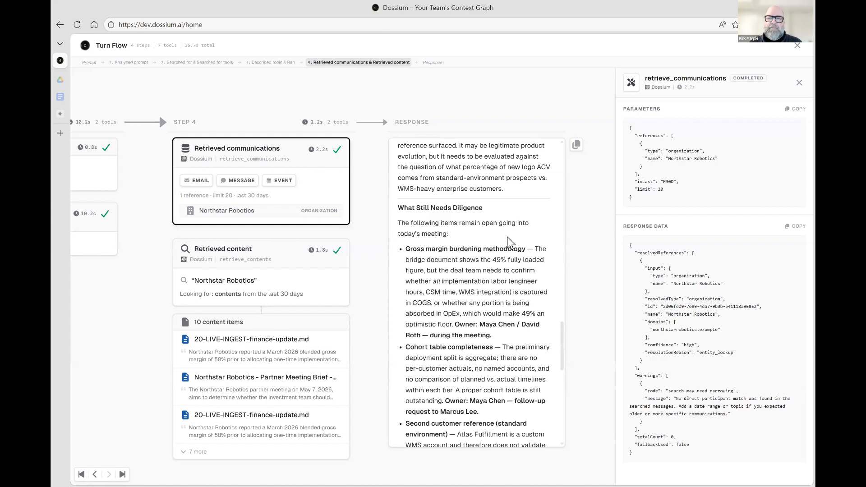
click(798, 45)
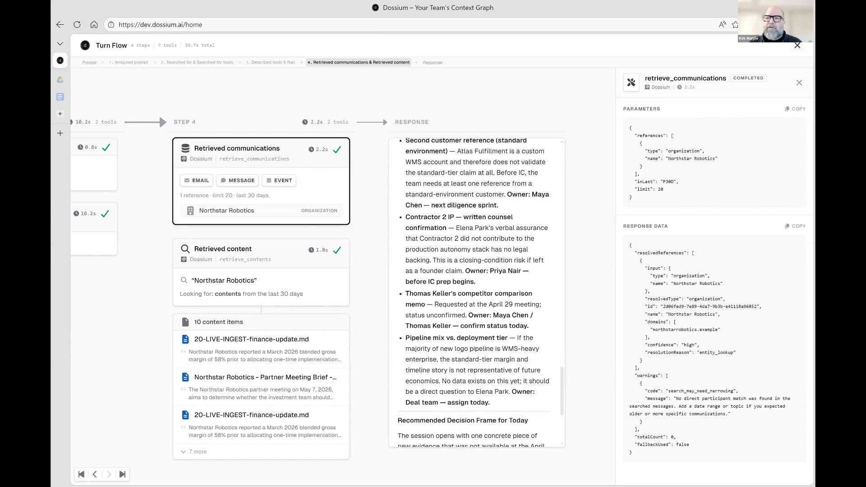
- Read the Northstar Robotics briefing in the chat, from what changed through the conflicting evidence and open diligence to the decision frame
scroll(618, 205, down, 3)
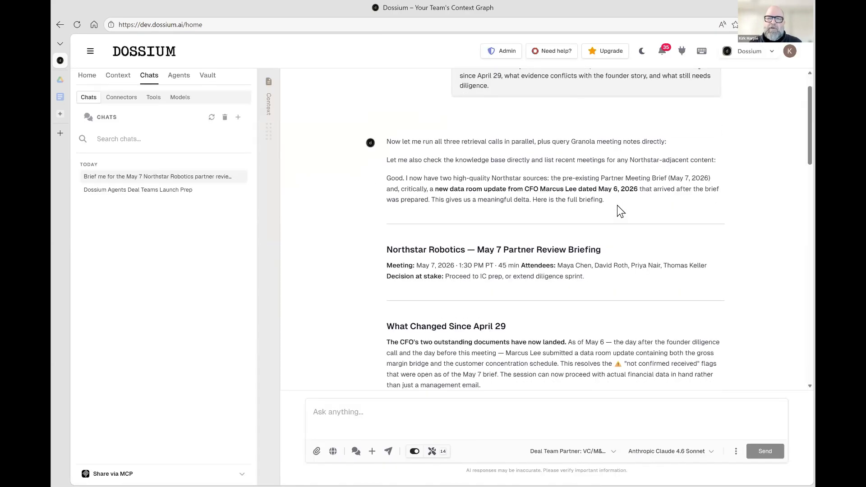
scroll(619, 206, down, 8)
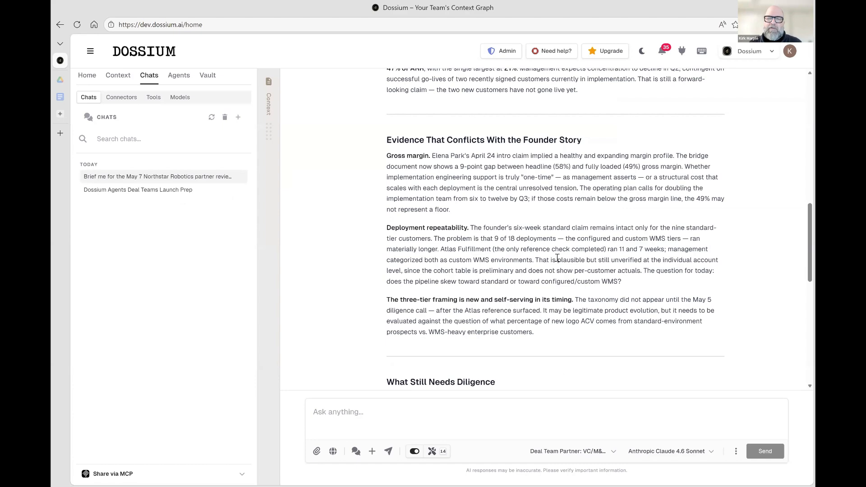
scroll(559, 261, down, 4)
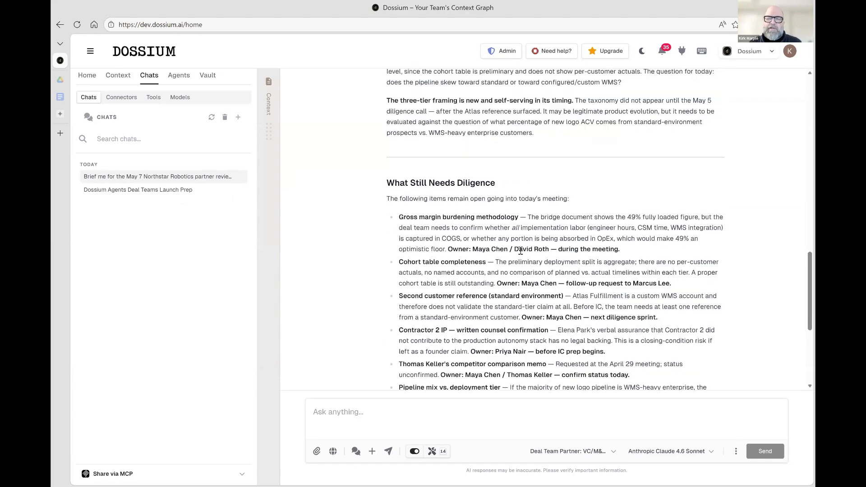
scroll(521, 251, down, 5)
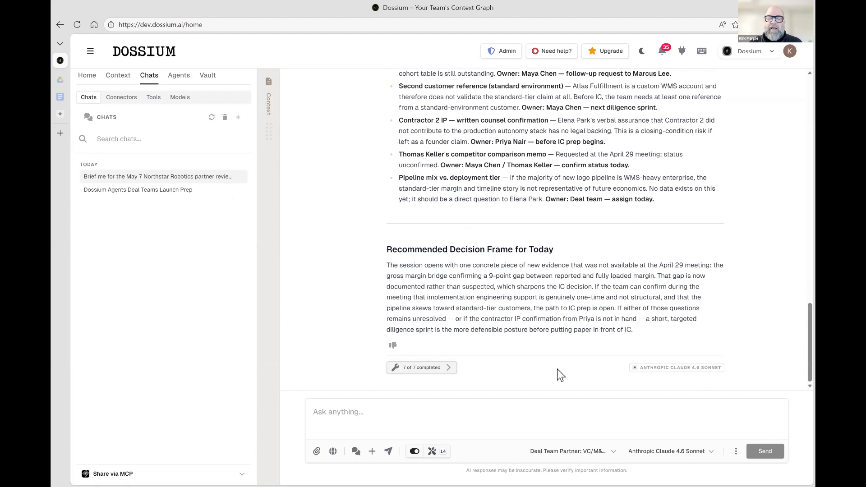
- Look through the personas and AI models available for the chat, keeping Deal Team Partner and Anthropic Claude 4.6 Sonnet
click(553, 453)
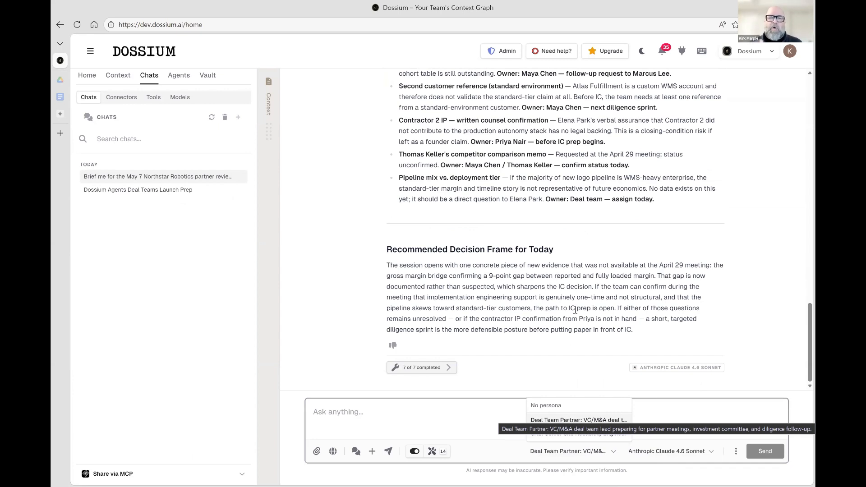
click(537, 310)
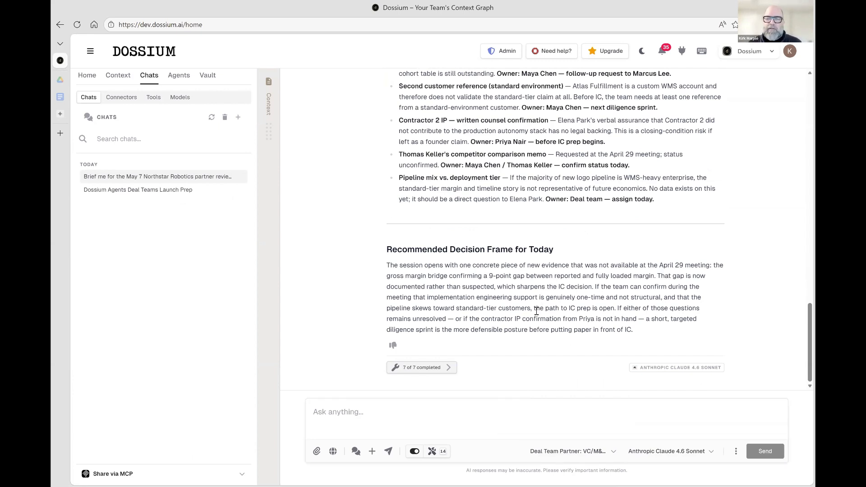
click(663, 453)
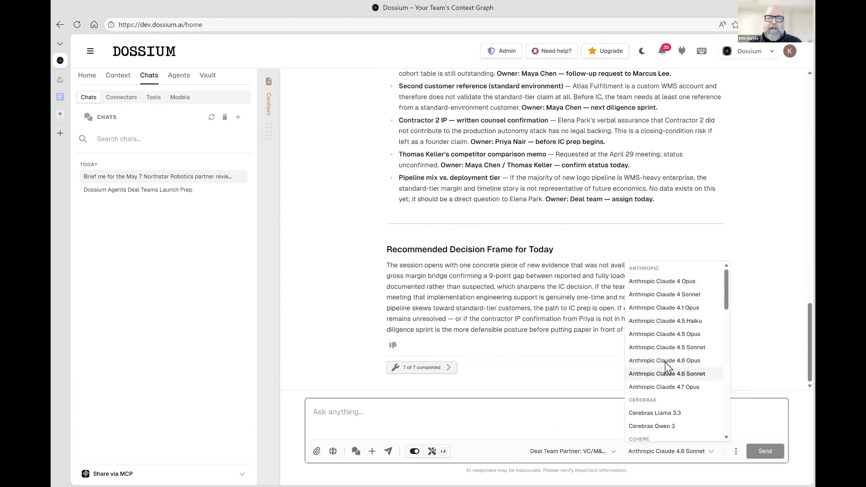
click(558, 414)
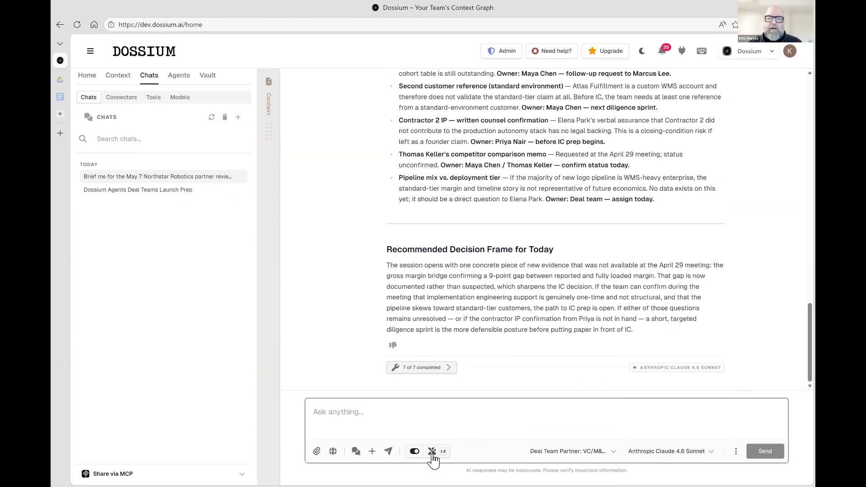
mouse_move(433, 450)
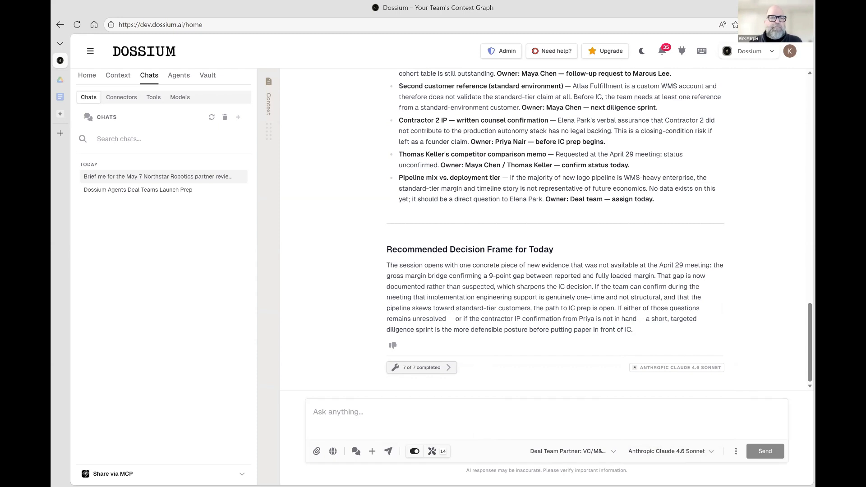
- Request a Northstar Robotics deal evidence timeline saved to Google Drive, with a scored table, a horizontal April 24 to May 7 visual, and a captioned Slack post
click(557, 408)
text(Create a deal evidence timeline for Northstar Robotics and save to Google Drive. First use code execution to structure the evidence into a dated table with columns for date, event, signal type, diligence impact, and risk level. Score each event as positive, neutral, caution, or red flag. Then use image generation to turn that structured table into a clean partner-meeting visual: a horizontal timeline from April 24 to May 7, with green for positive signals, amber for caution, and red for red flags. Keep it sober and investment-team native, not a marketing graphic. Post the image to Slack with a short caption listing the top three open diligence questions and a link to the memo.)
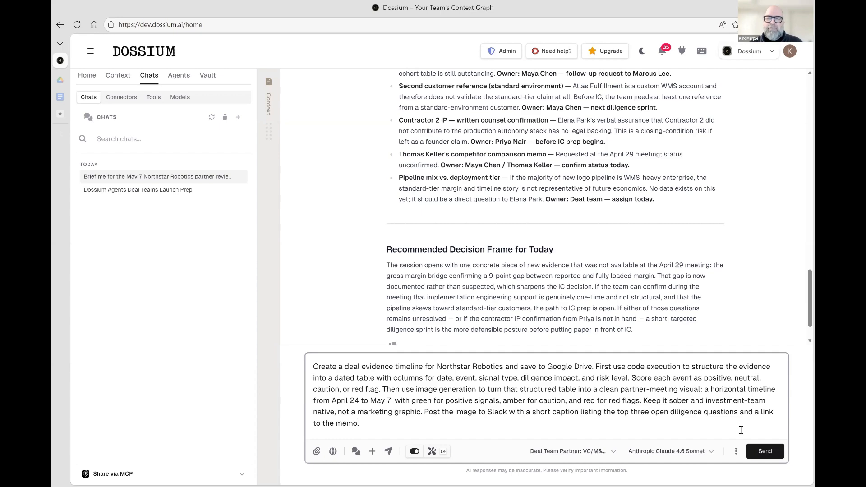
click(764, 457)
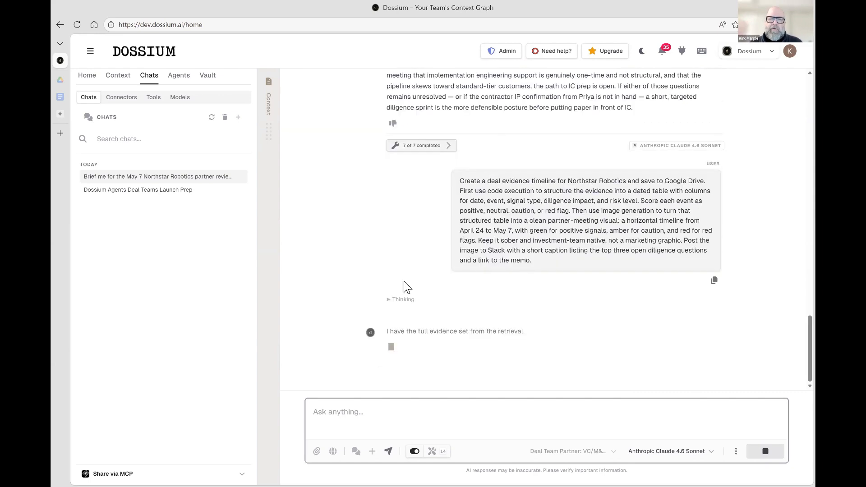
- Show the context storage overview and switch the main list from agents to the extracted facts
click(274, 163)
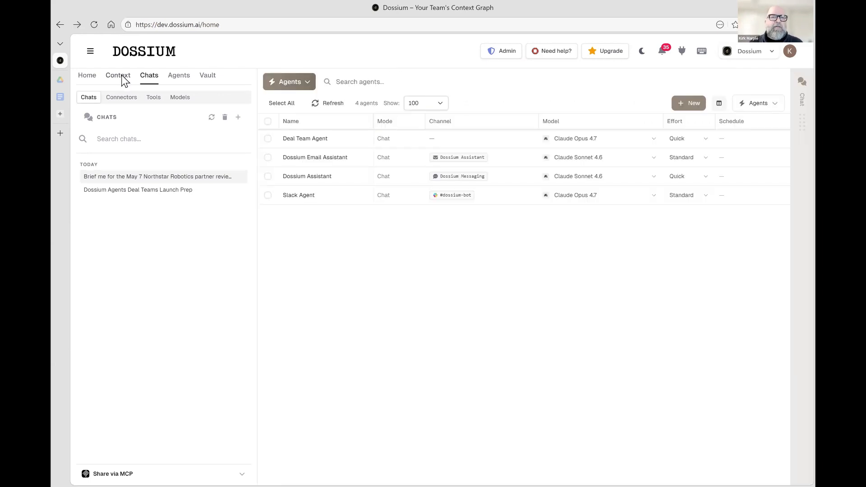
click(122, 77)
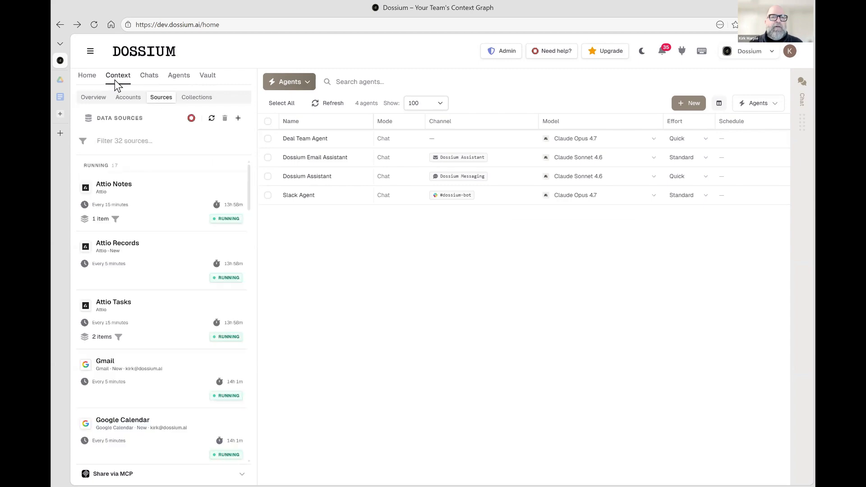
click(93, 94)
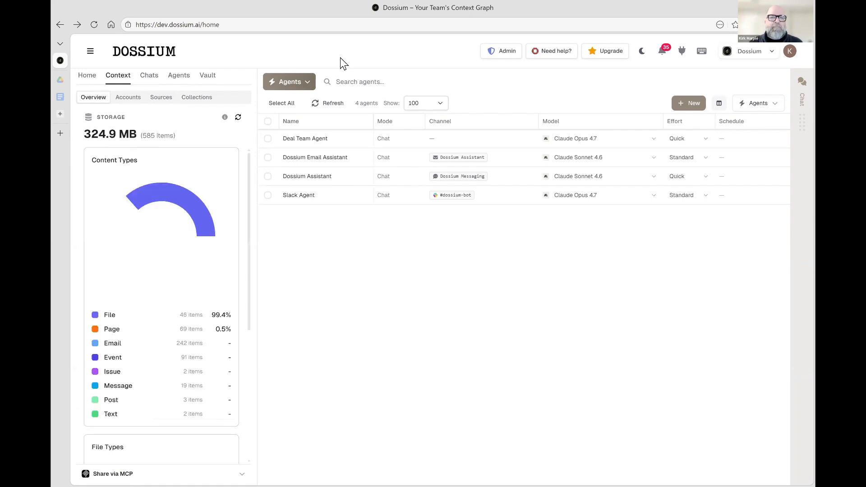
click(288, 84)
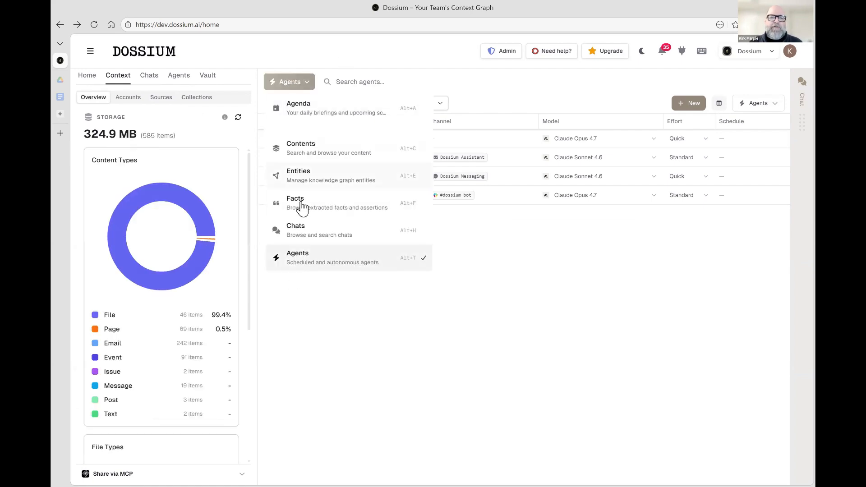
click(301, 203)
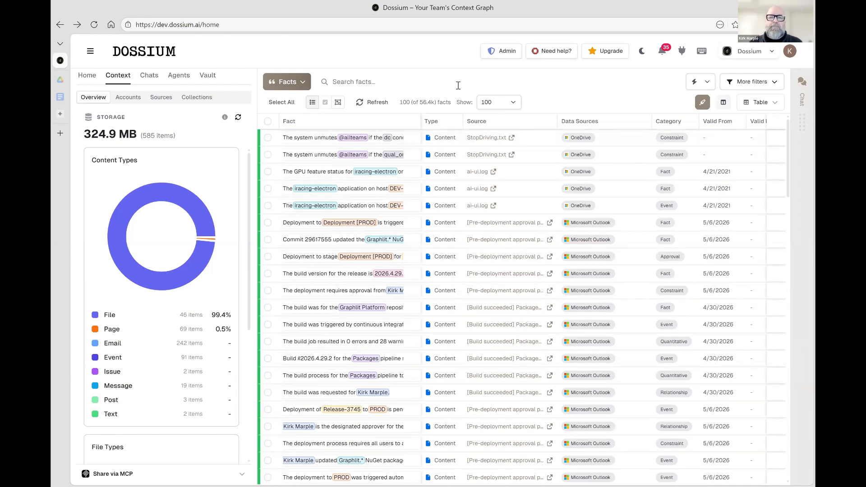
- Filter the facts list to the Content source type
click(751, 84)
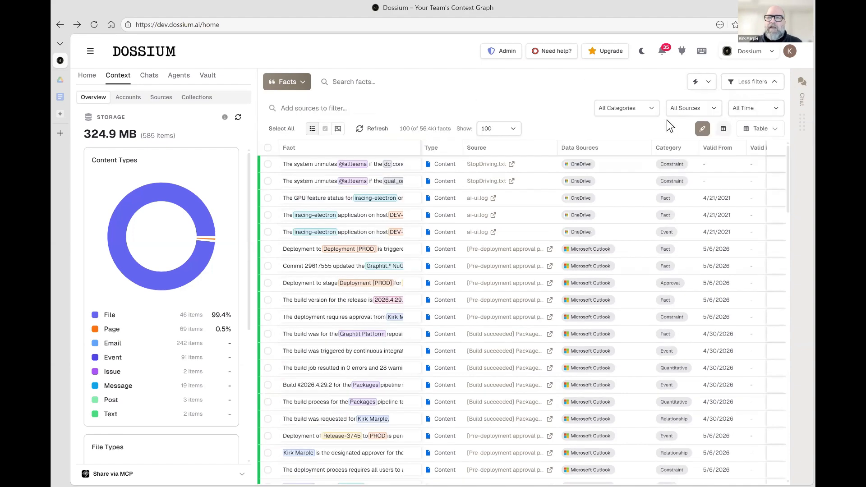
click(679, 110)
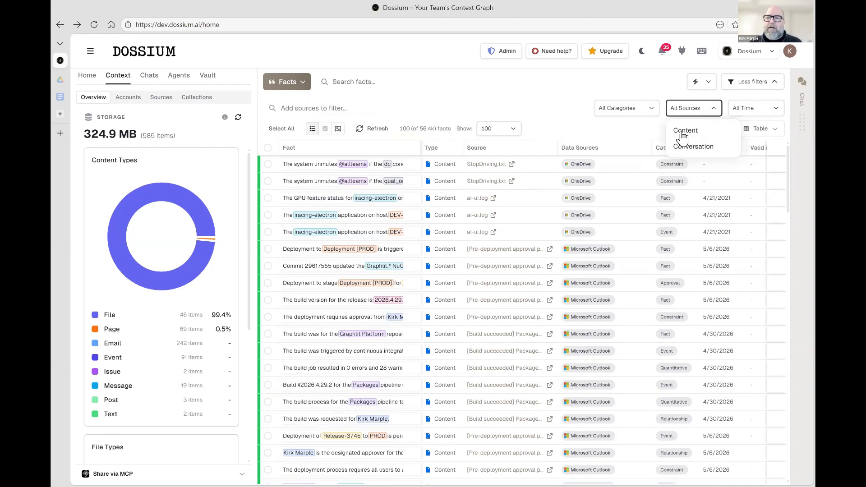
click(683, 135)
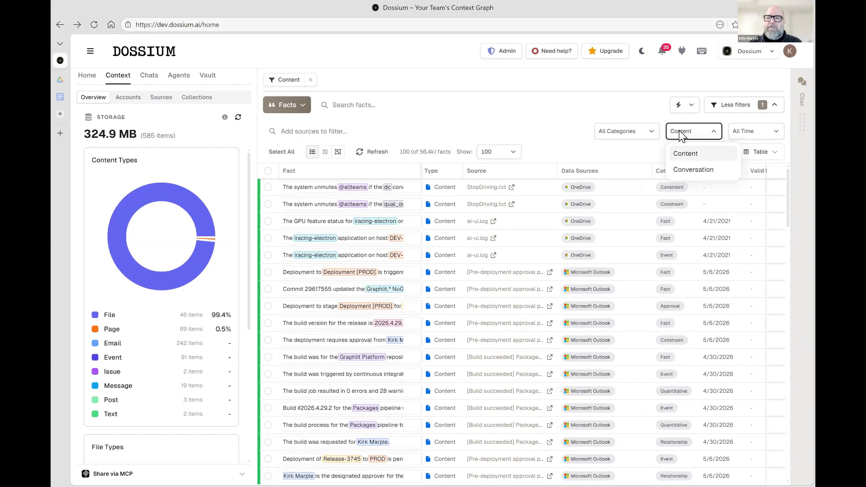
- Restrict the facts list to the Google Drive source
click(320, 134)
text(Google Dri)
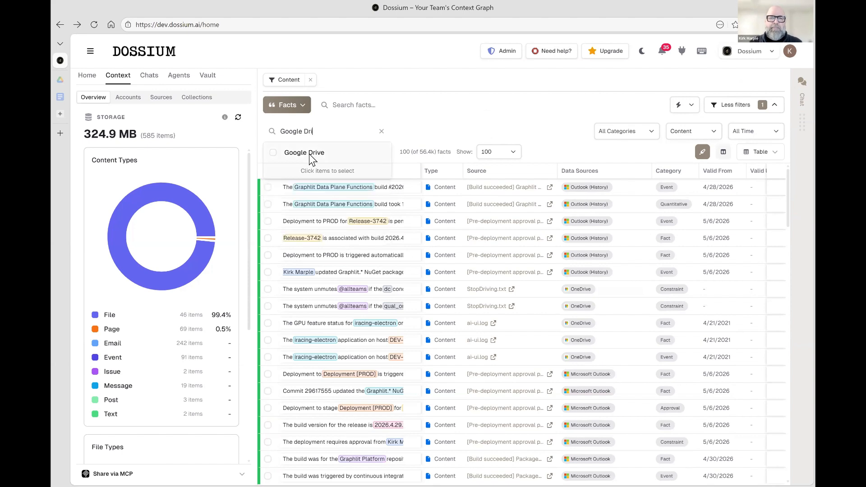
click(310, 153)
click(321, 174)
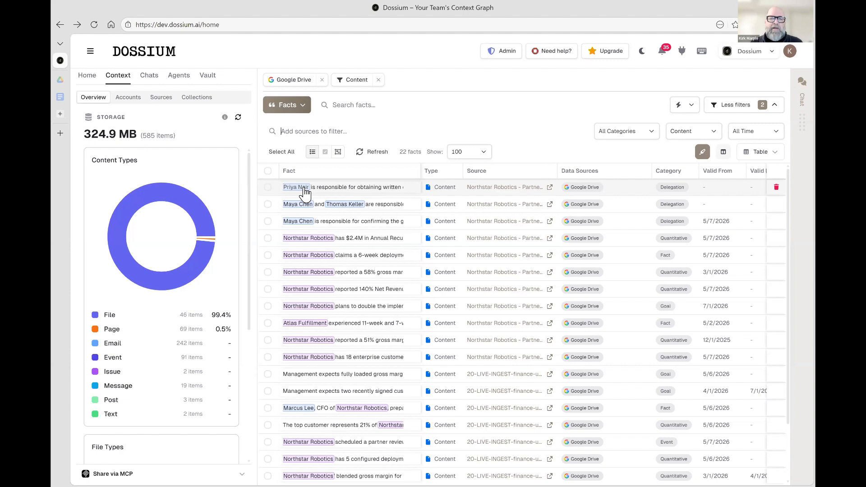
- Filter the facts by the second person tagged in the competitor comparison memo fact, and clear that person filter
click(342, 206)
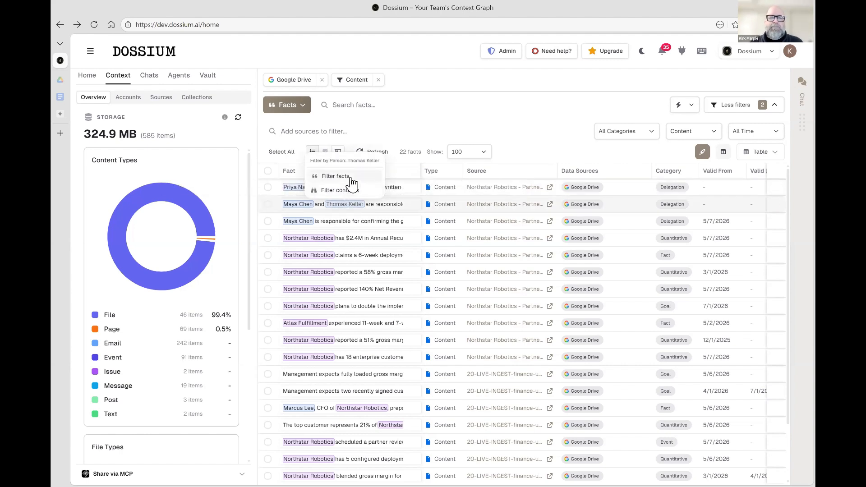
click(352, 179)
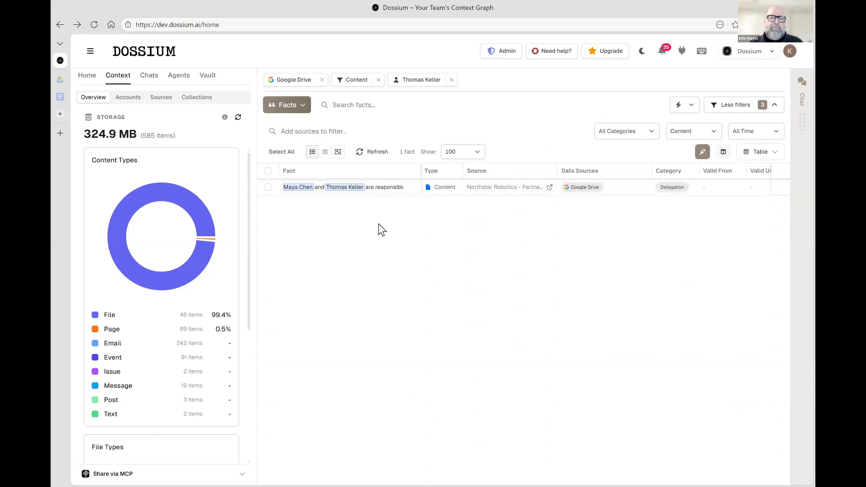
click(452, 80)
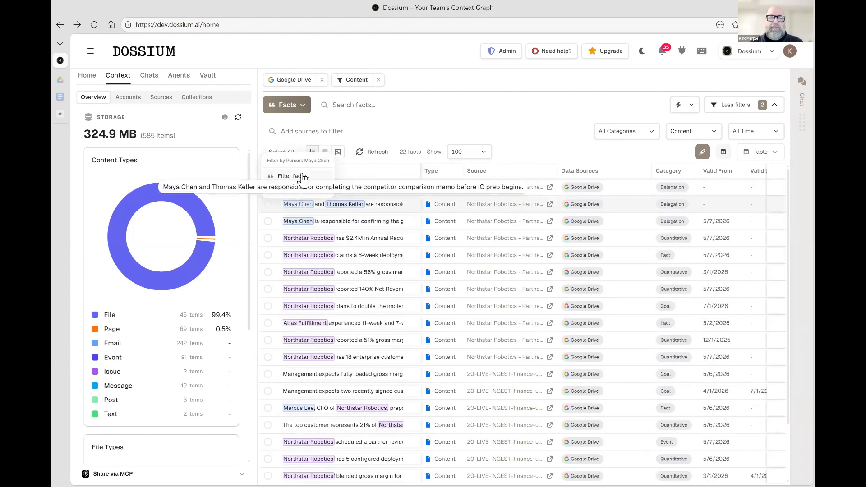
- Filter the facts by the first person tagged in the competitor comparison memo fact and examine the category, validity and added columns
click(291, 177)
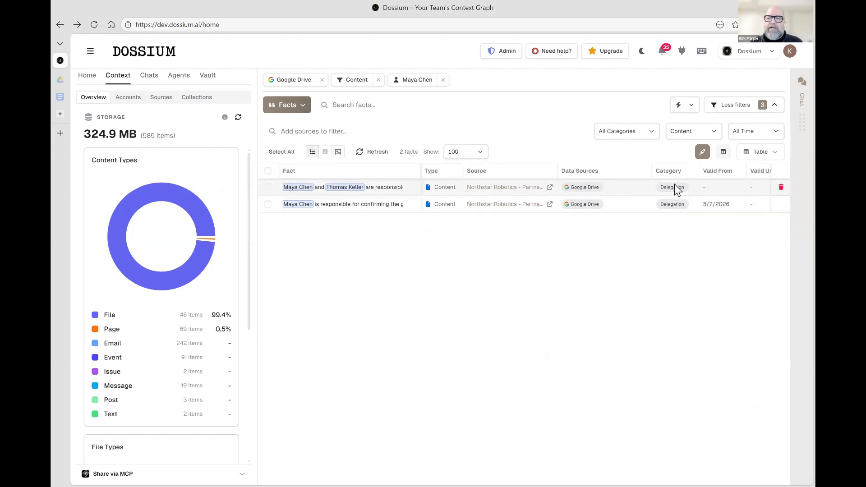
scroll(674, 200, right, 3)
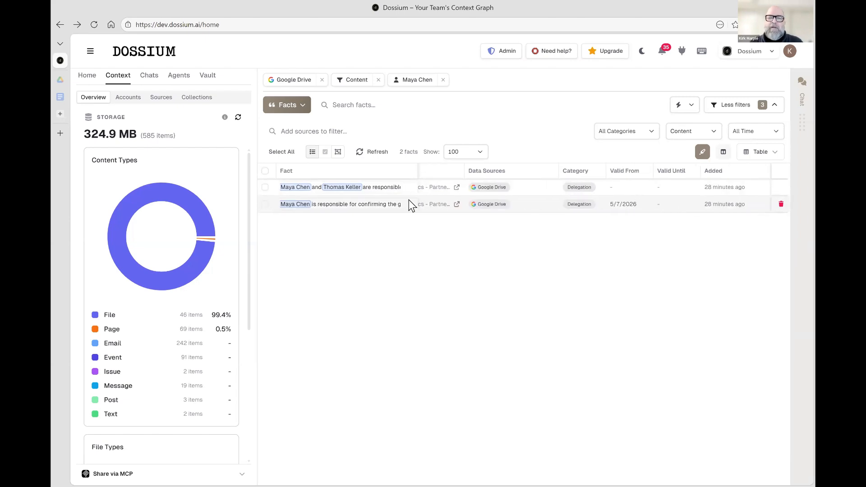
scroll(409, 200, left, 3)
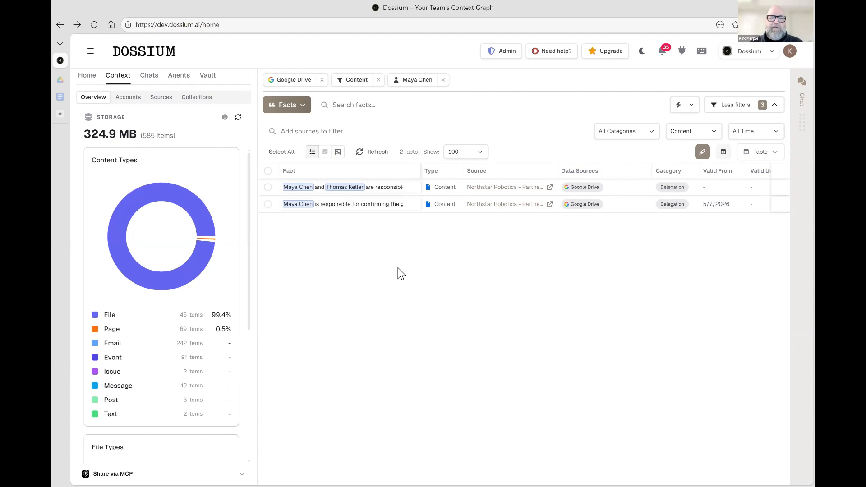
- Switch the main list from facts to entities and display them as a graph
click(287, 108)
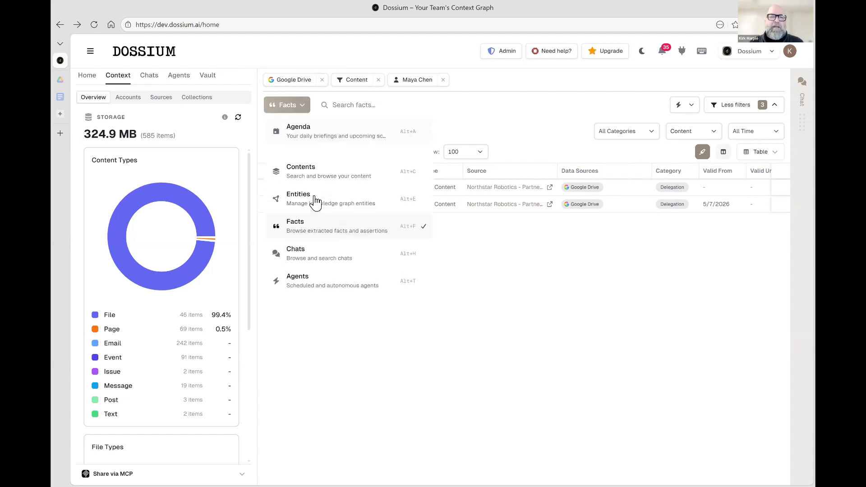
click(316, 200)
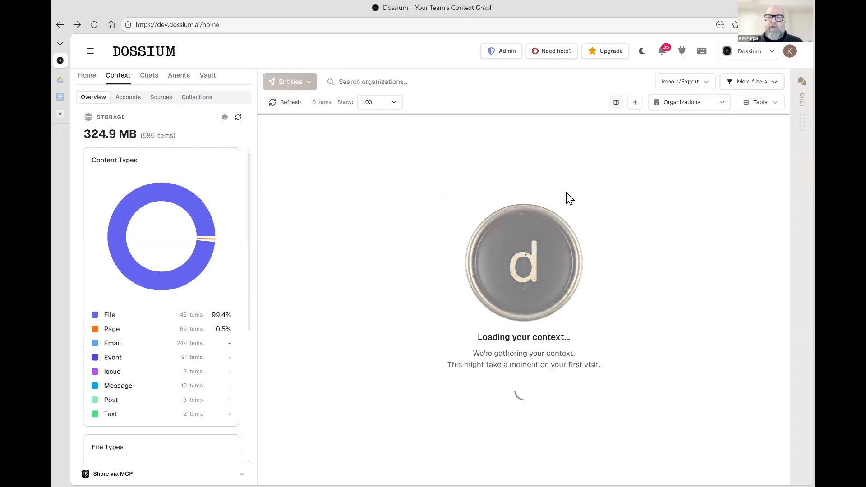
click(749, 97)
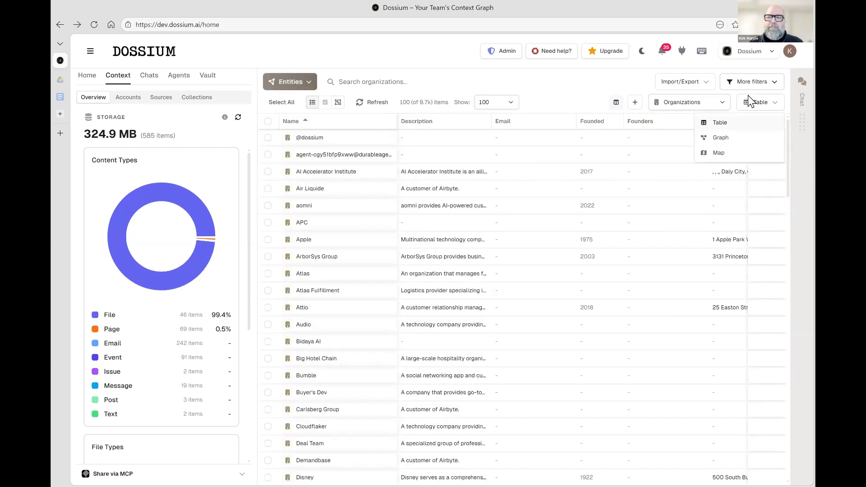
click(730, 138)
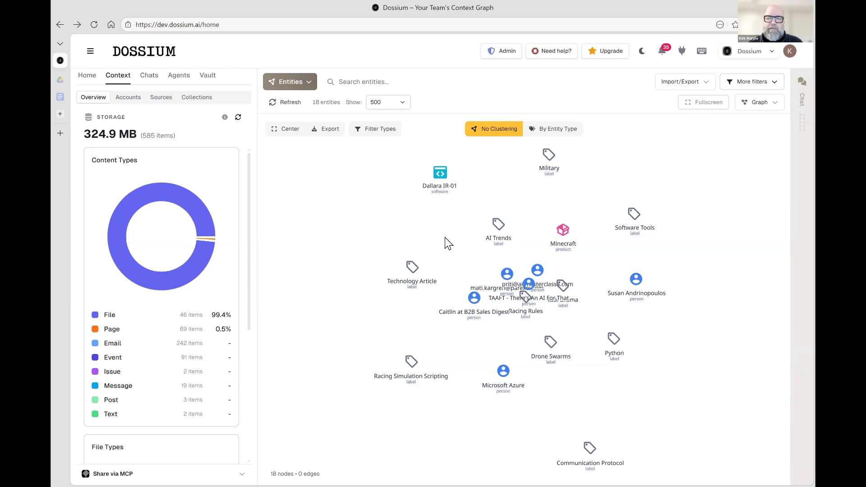
- Switch the main list to the agents and check the chat's progress on the Northstar Robotics evidence timeline request
click(297, 84)
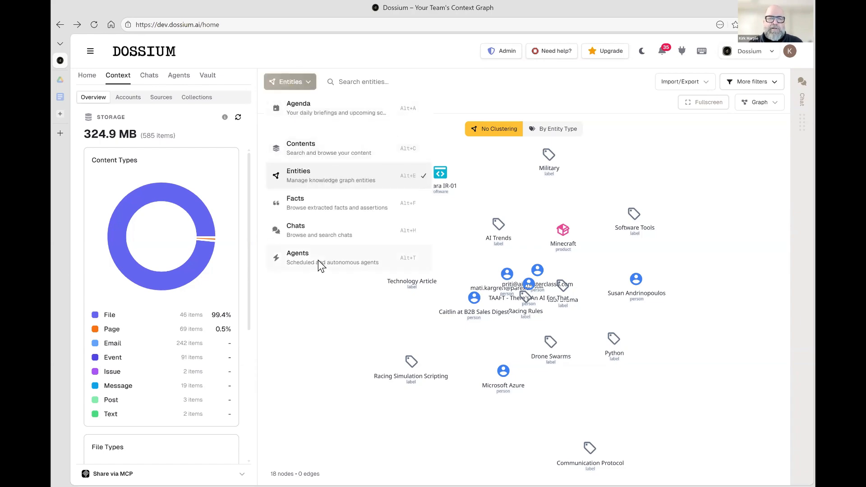
click(318, 261)
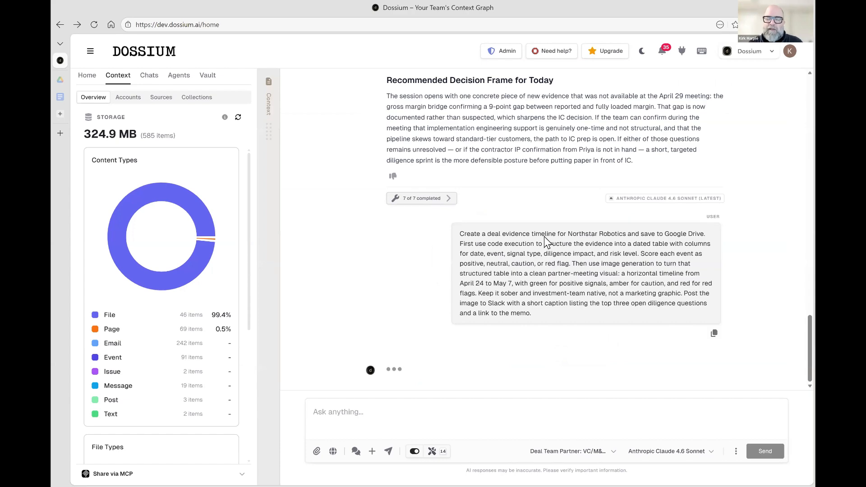
scroll(546, 241, up, 2)
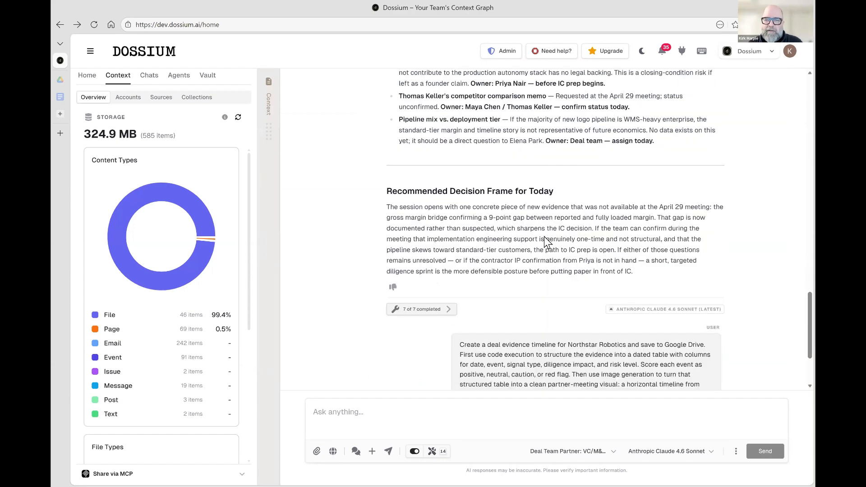
scroll(546, 241, down, 2)
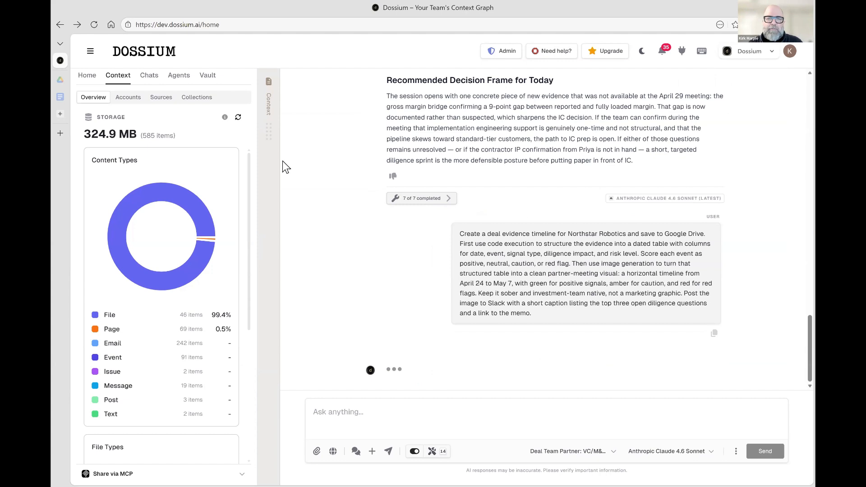
- Show the agent channels and the chats list, and expand the Scale plan's credit usage details on the home overview
click(178, 75)
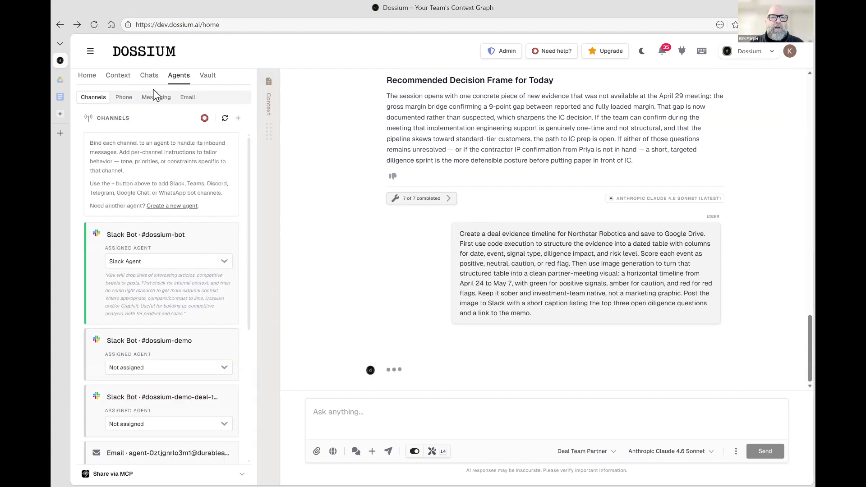
click(149, 75)
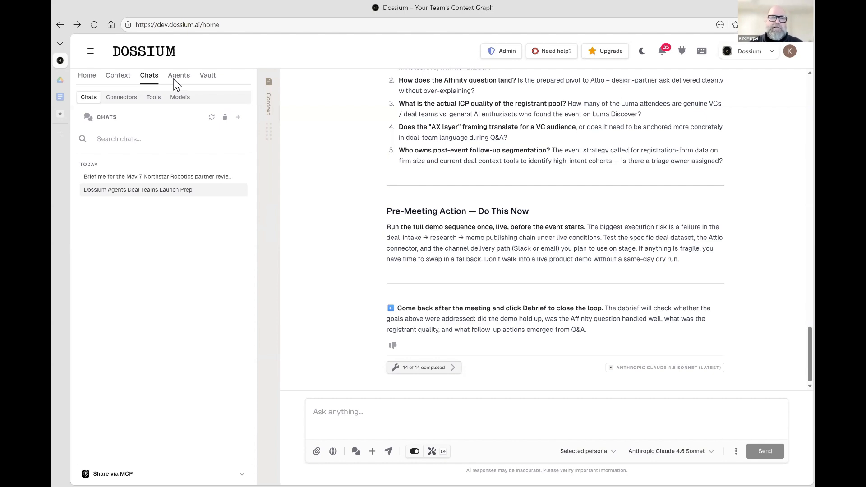
click(87, 78)
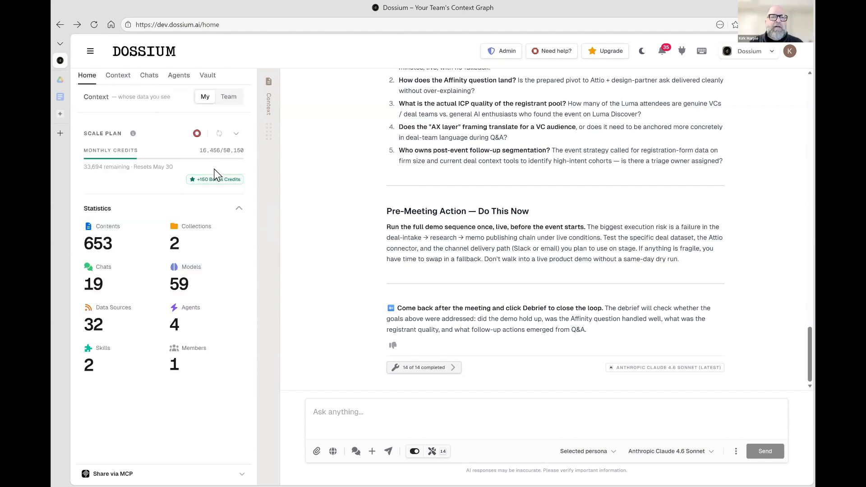
click(237, 136)
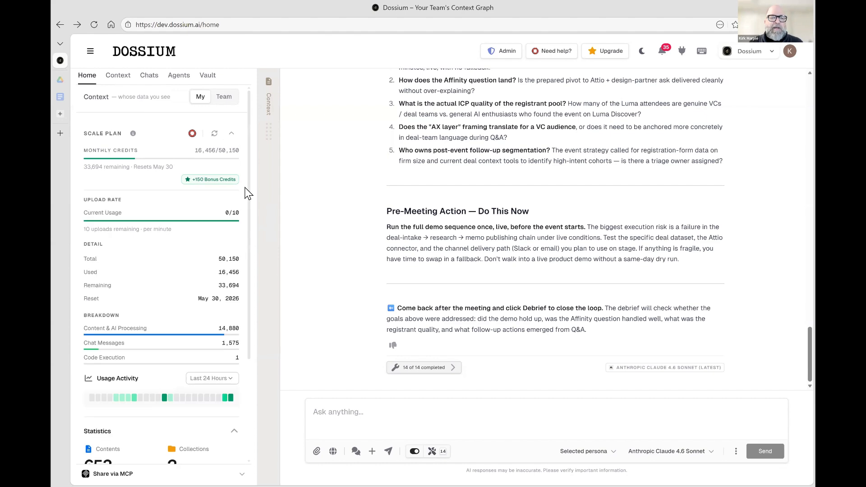